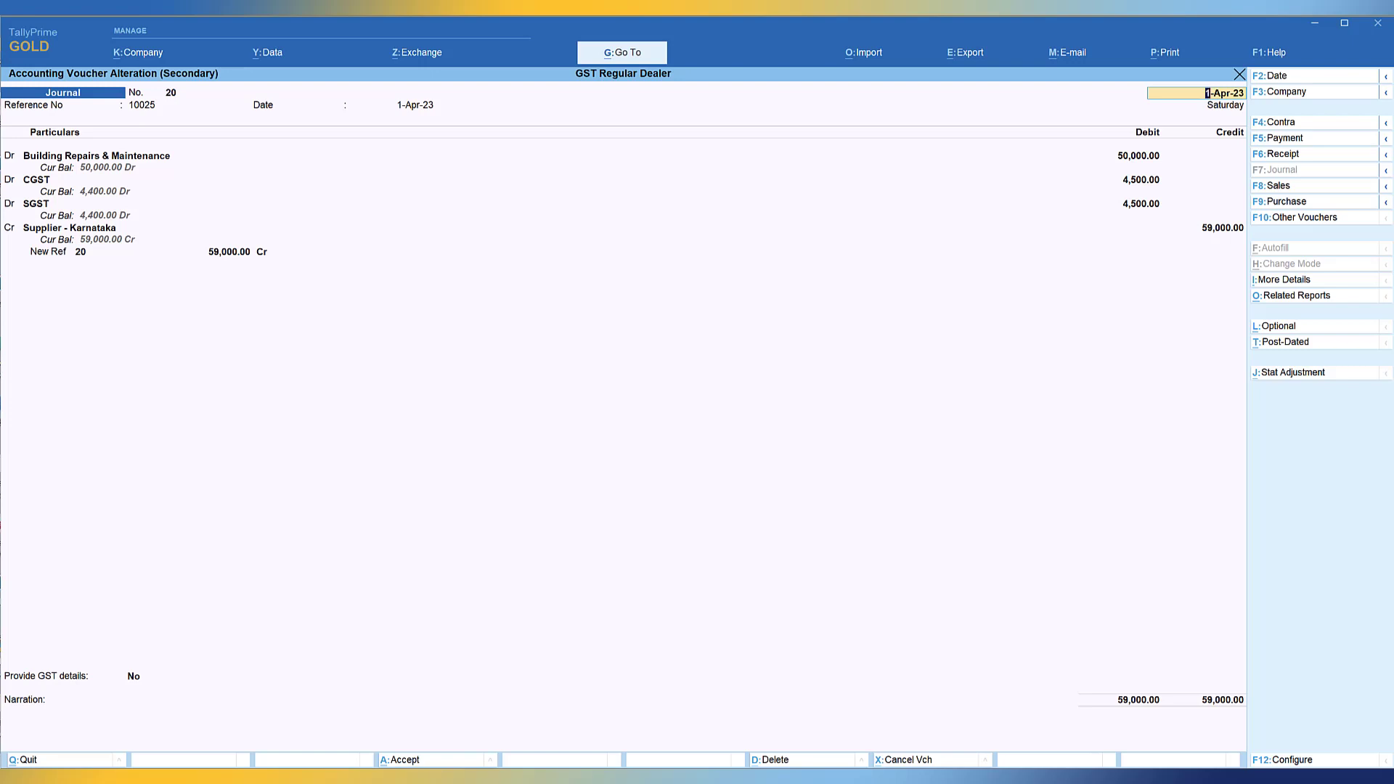
Step: Set the 30-Apr-23 journal's stat adjustment to GST, Reversal of Input Tax Credit, with Exempt and Non-Business Supplies - Rule 42(1)(m)
key(ctrl+a)
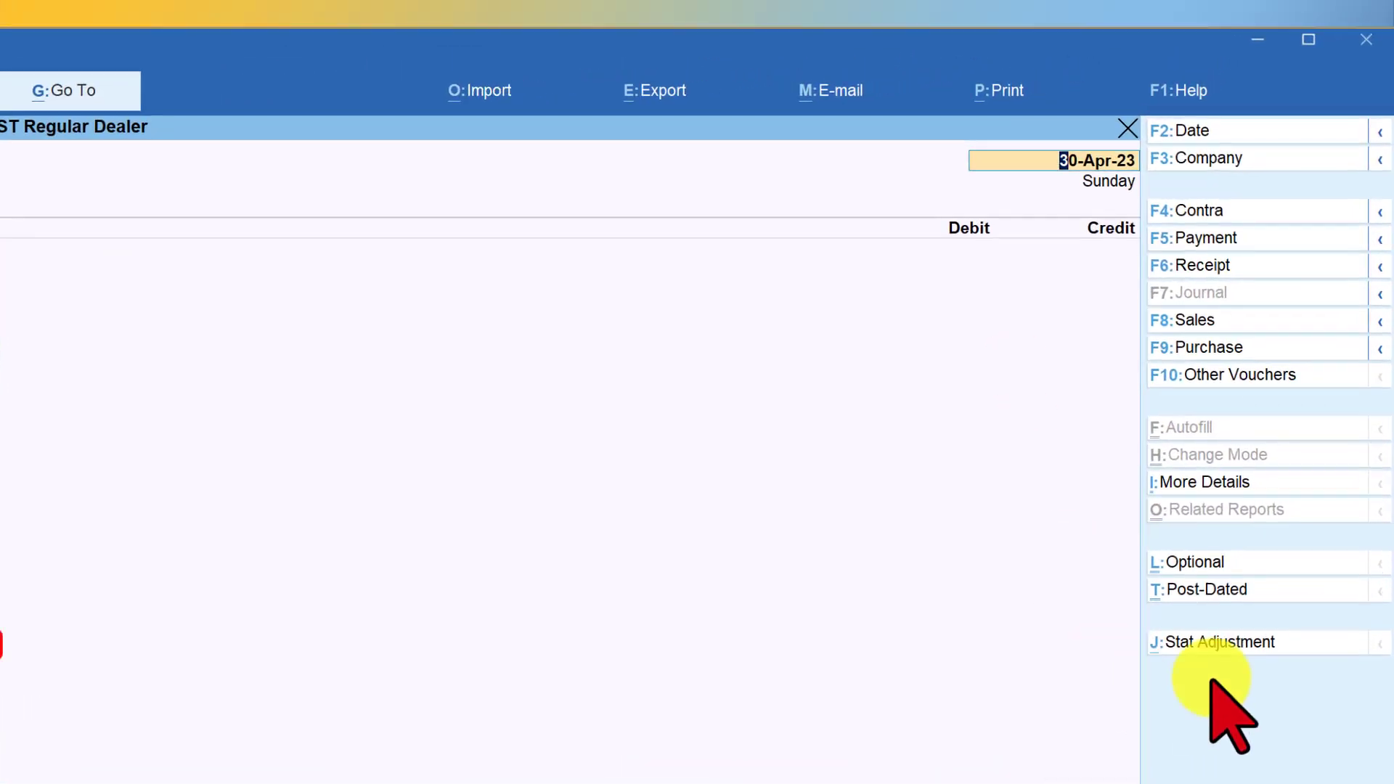
click(1213, 644)
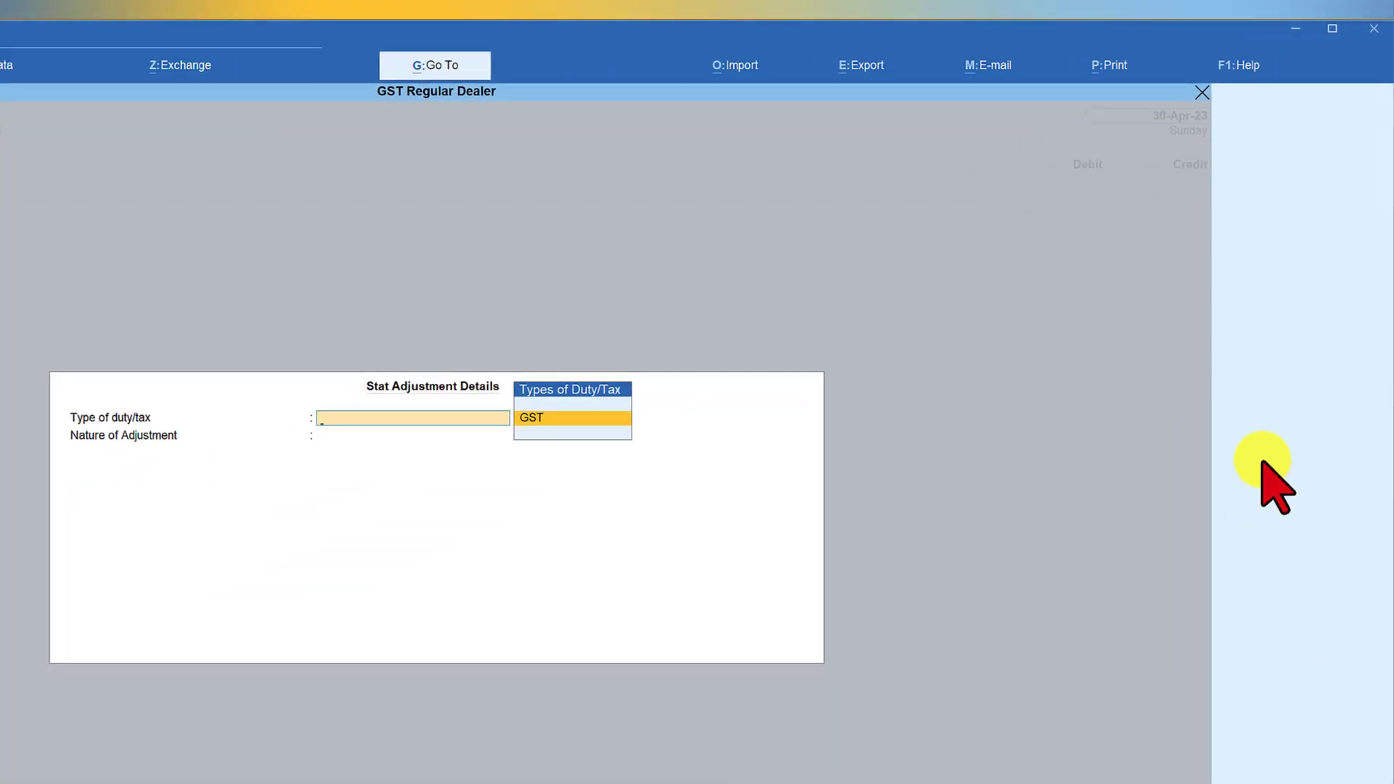
key(Return)
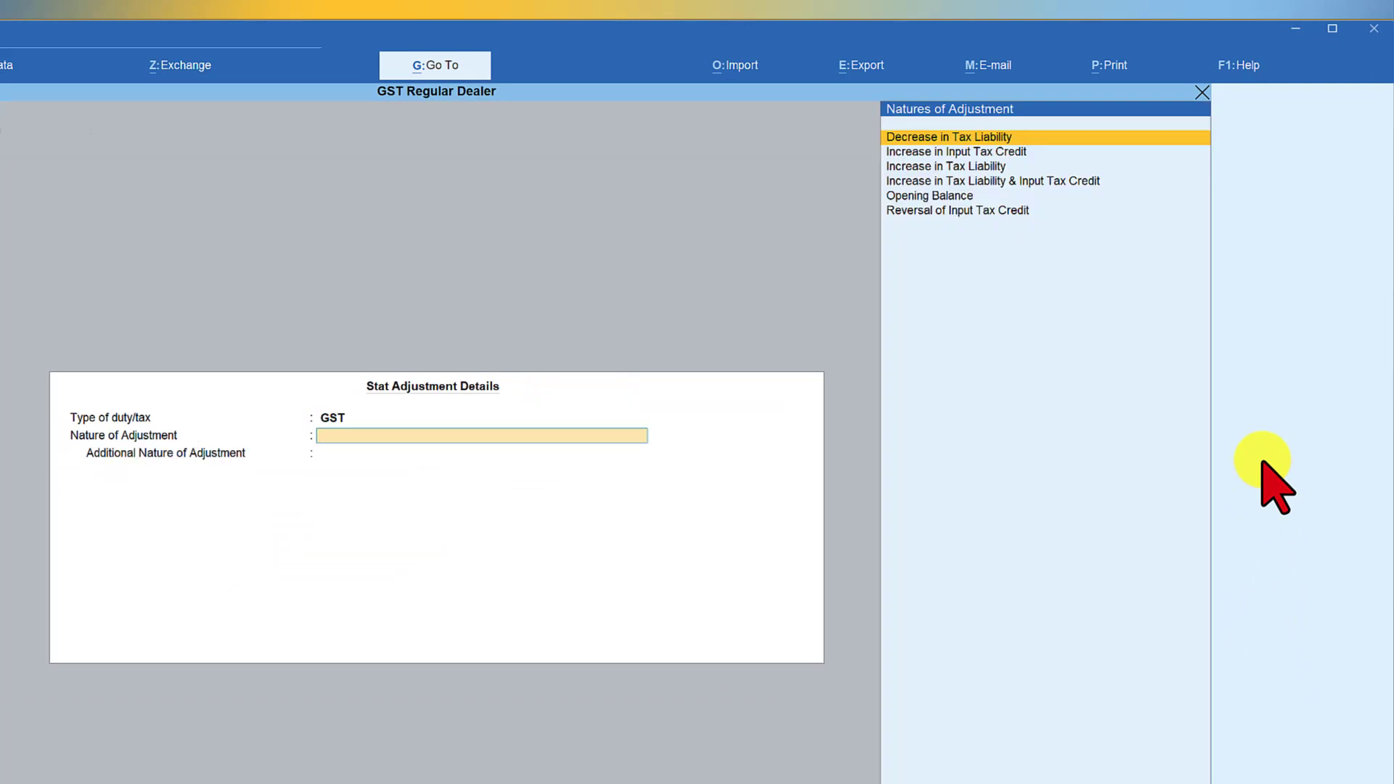
key(Down)
key(Down)
key(Down)
key(Down)
key(Down)
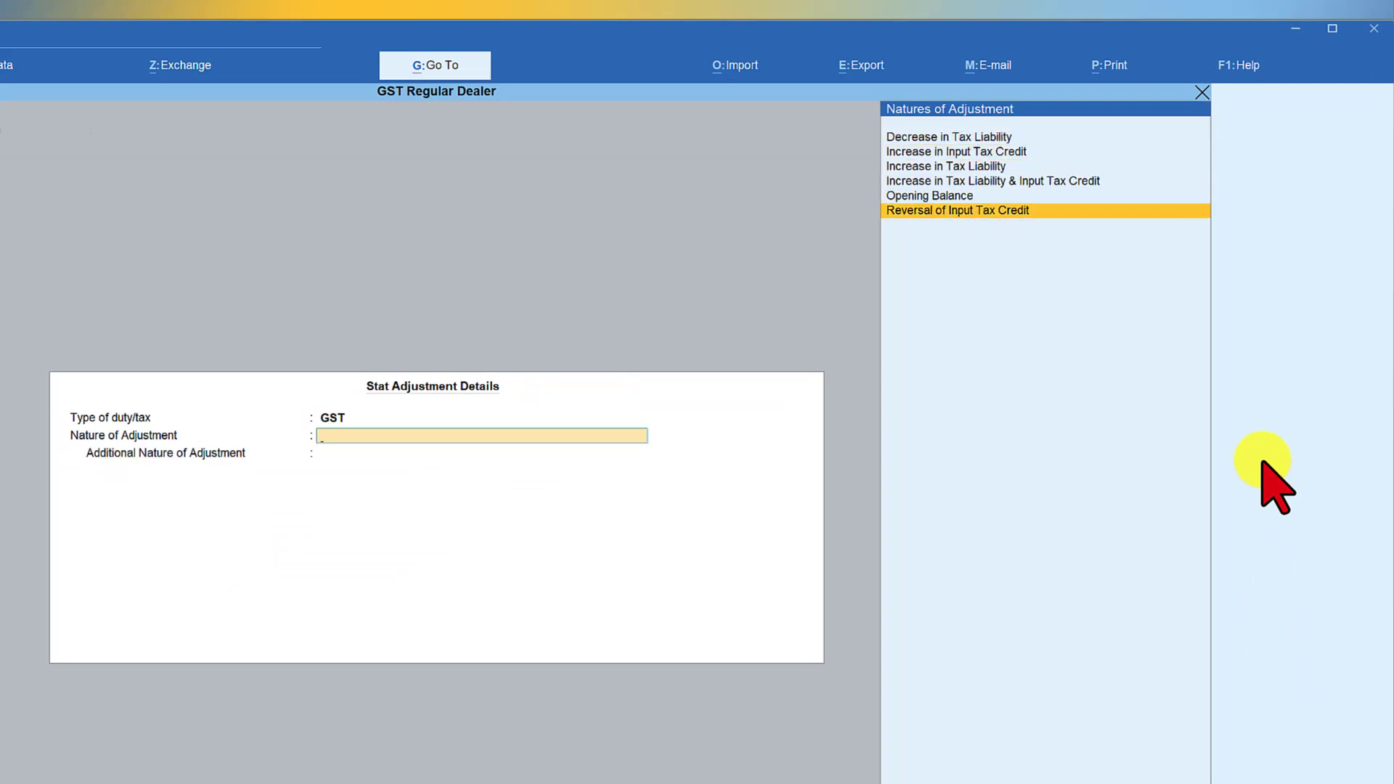
key(Return)
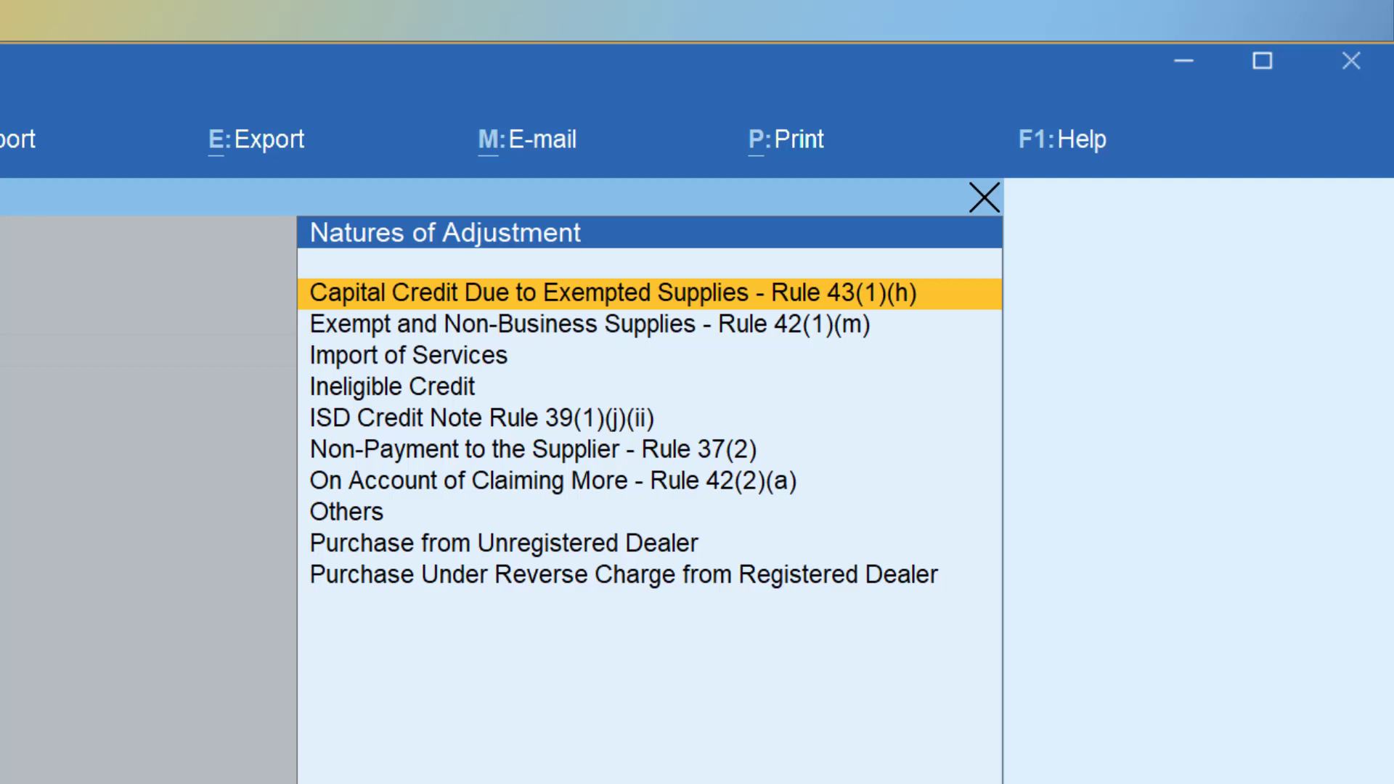
click(590, 324)
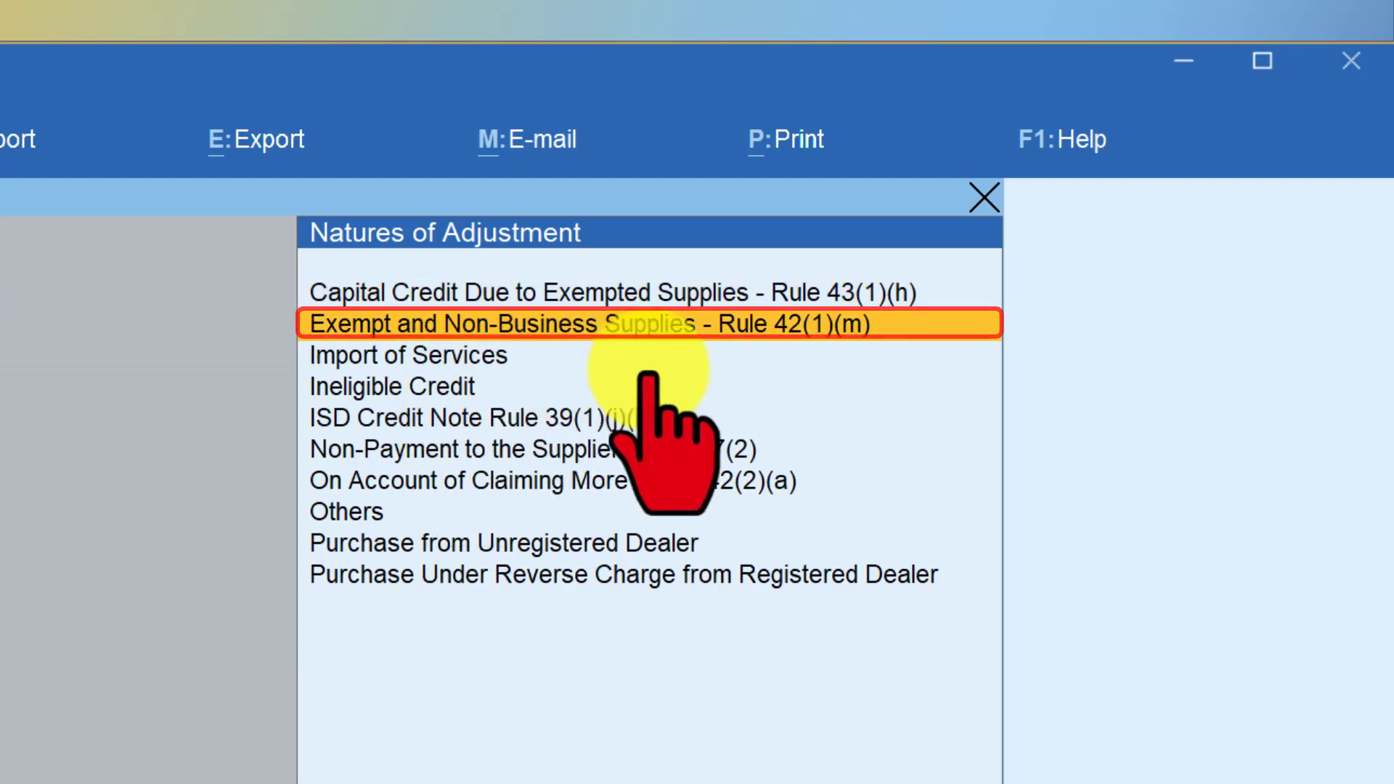
click(745, 327)
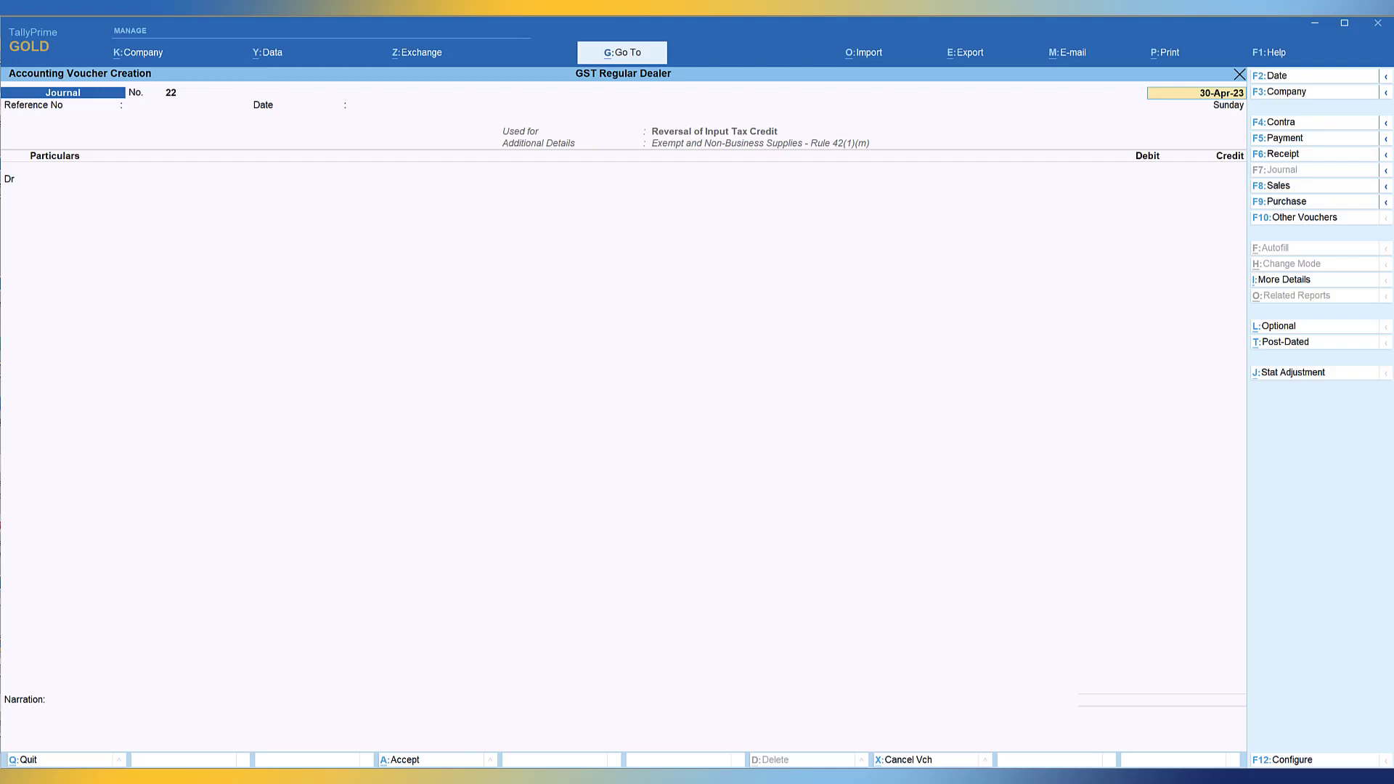
Step: Debit Building Repairs & Maintenance with 9,000 in the reversal journal
key(Return)
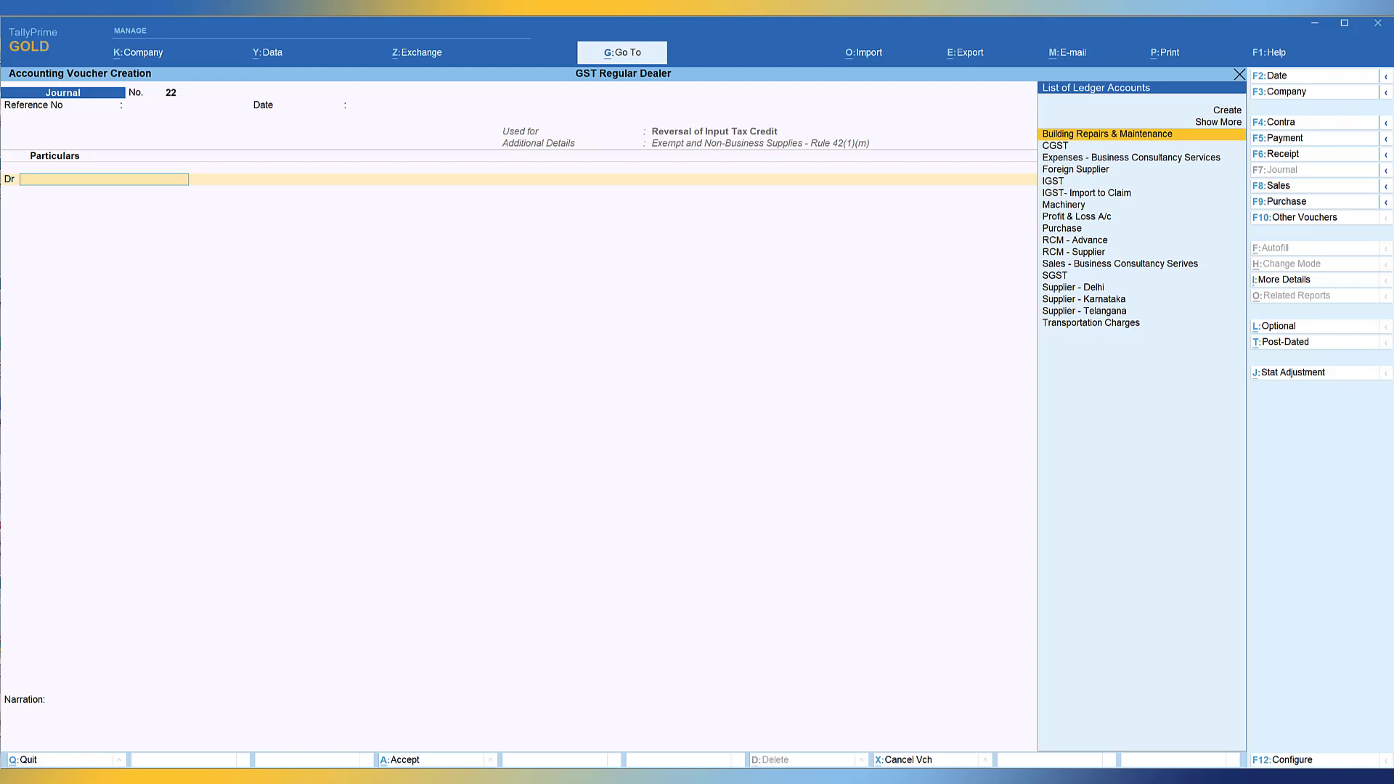
text(B)
key(Return)
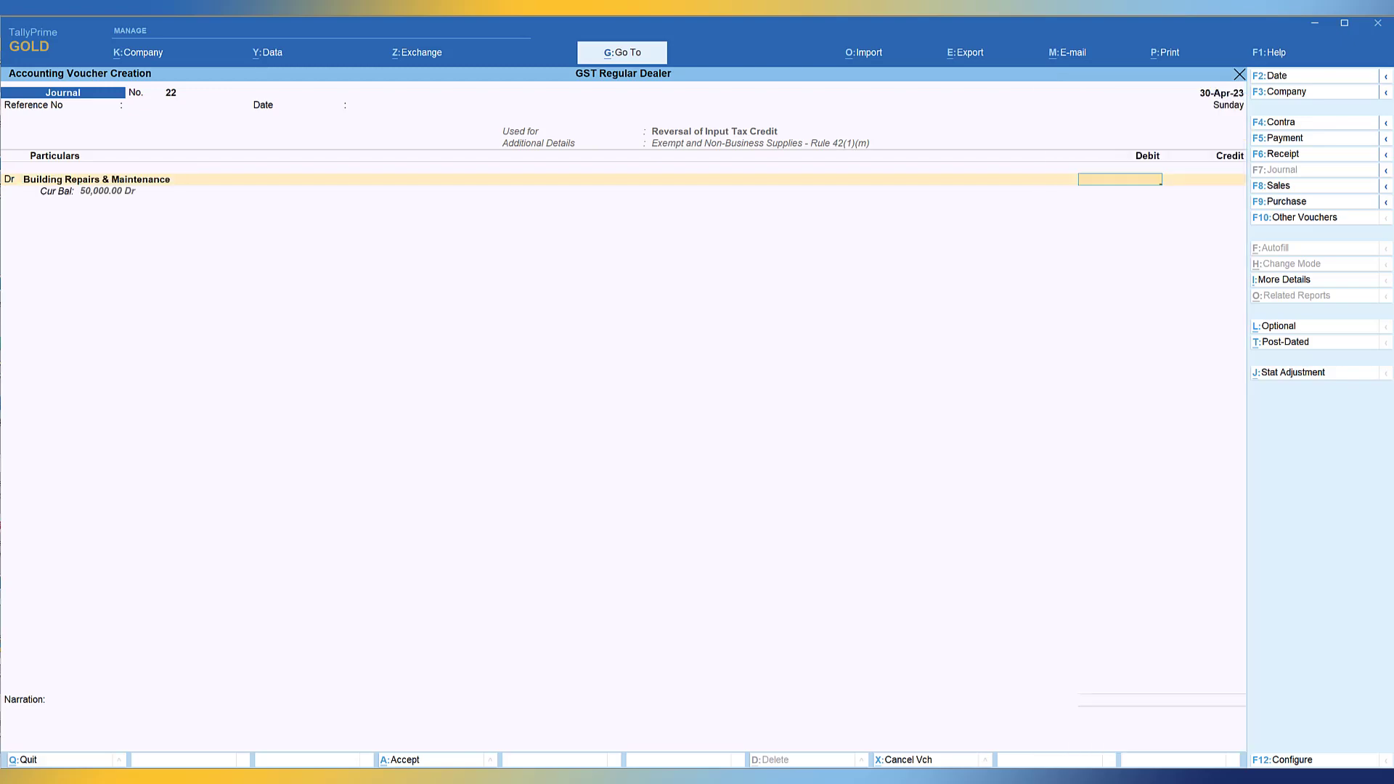
text(9000)
key(Return)
key(Return)
Step: Credit CGST with 4,500, giving a rate of 9% and a taxable value of 50,000
text(Cg)
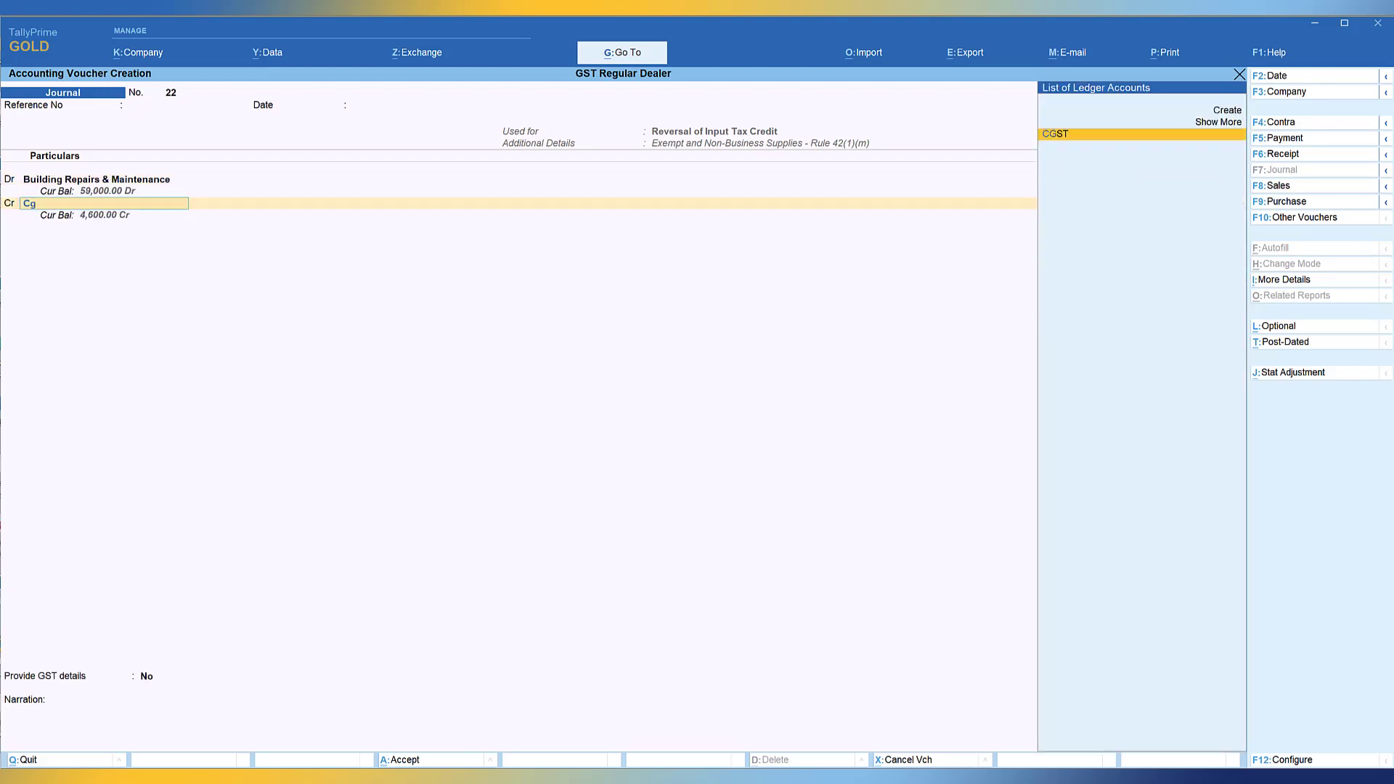
key(Return)
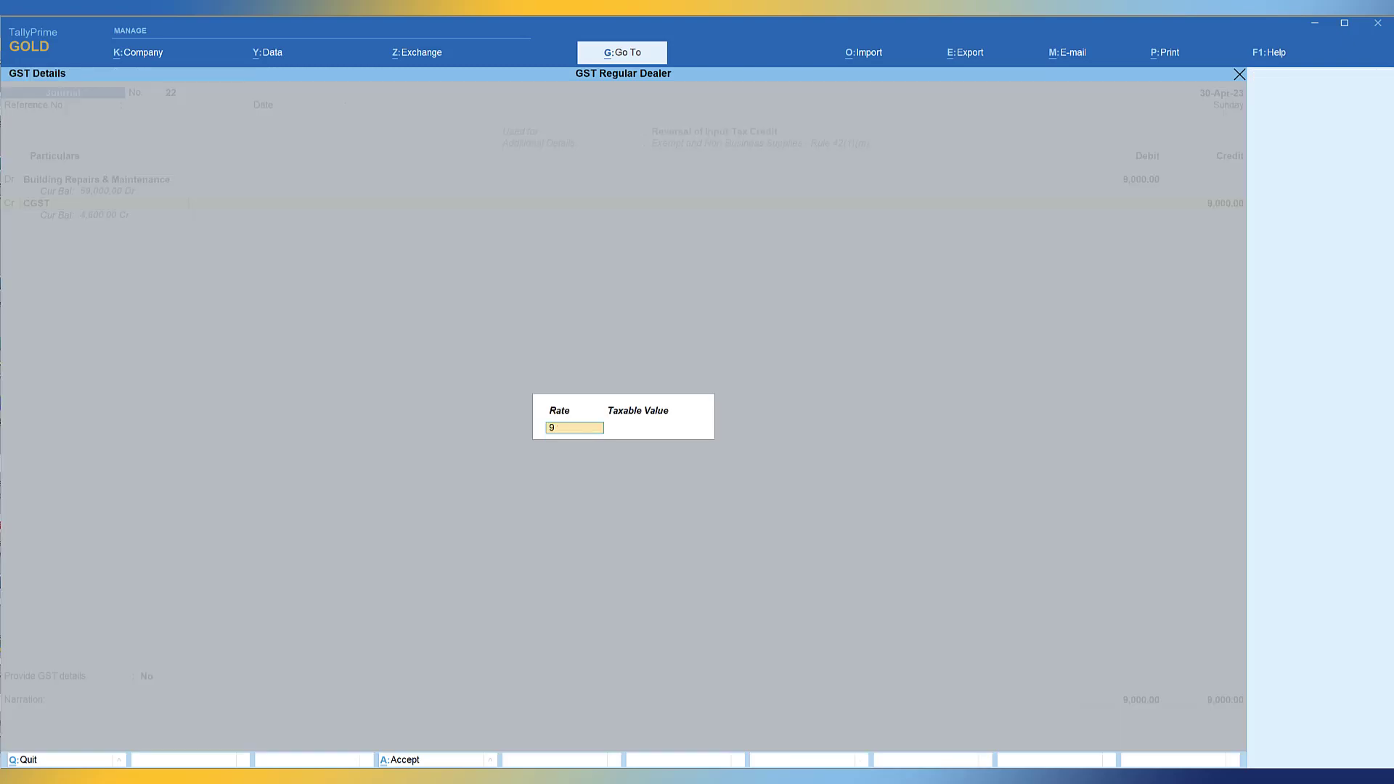
key(Return)
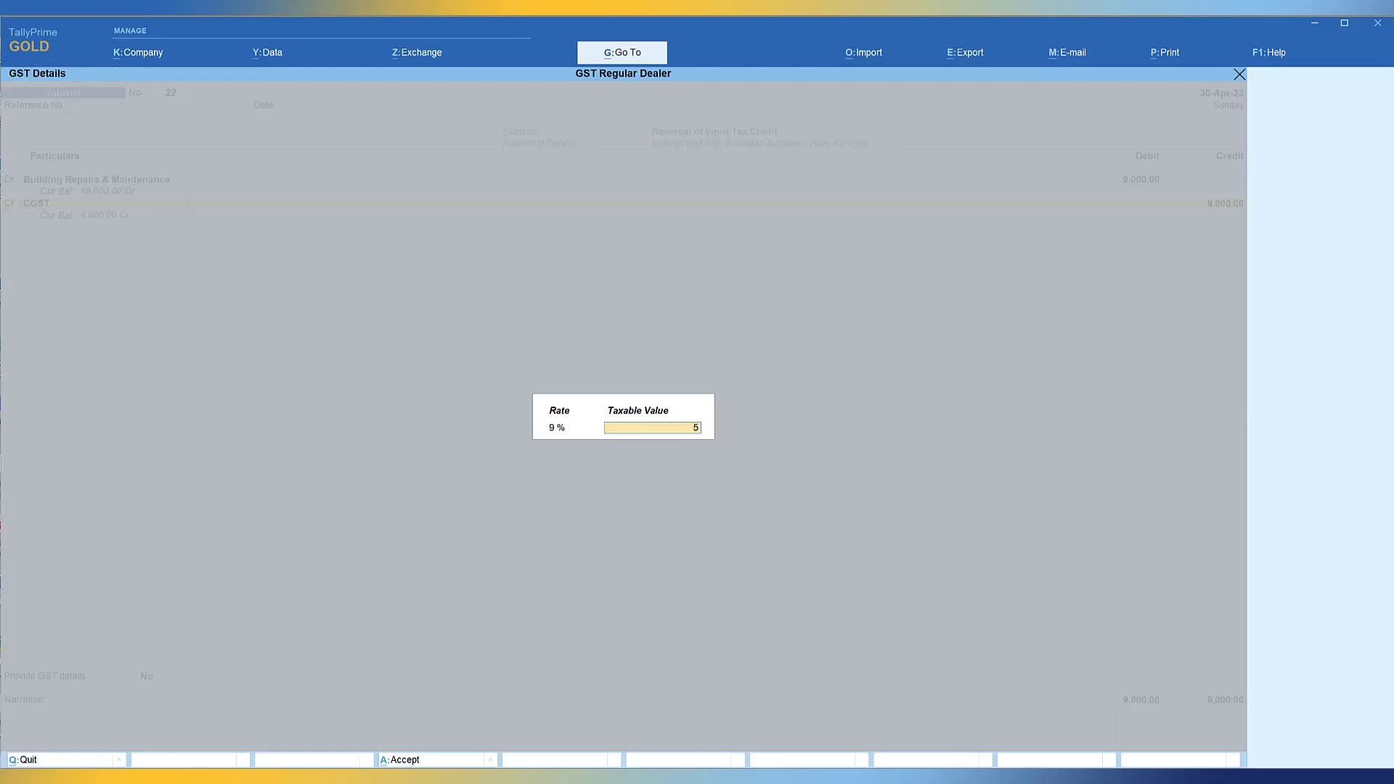
key(Return)
text(4500)
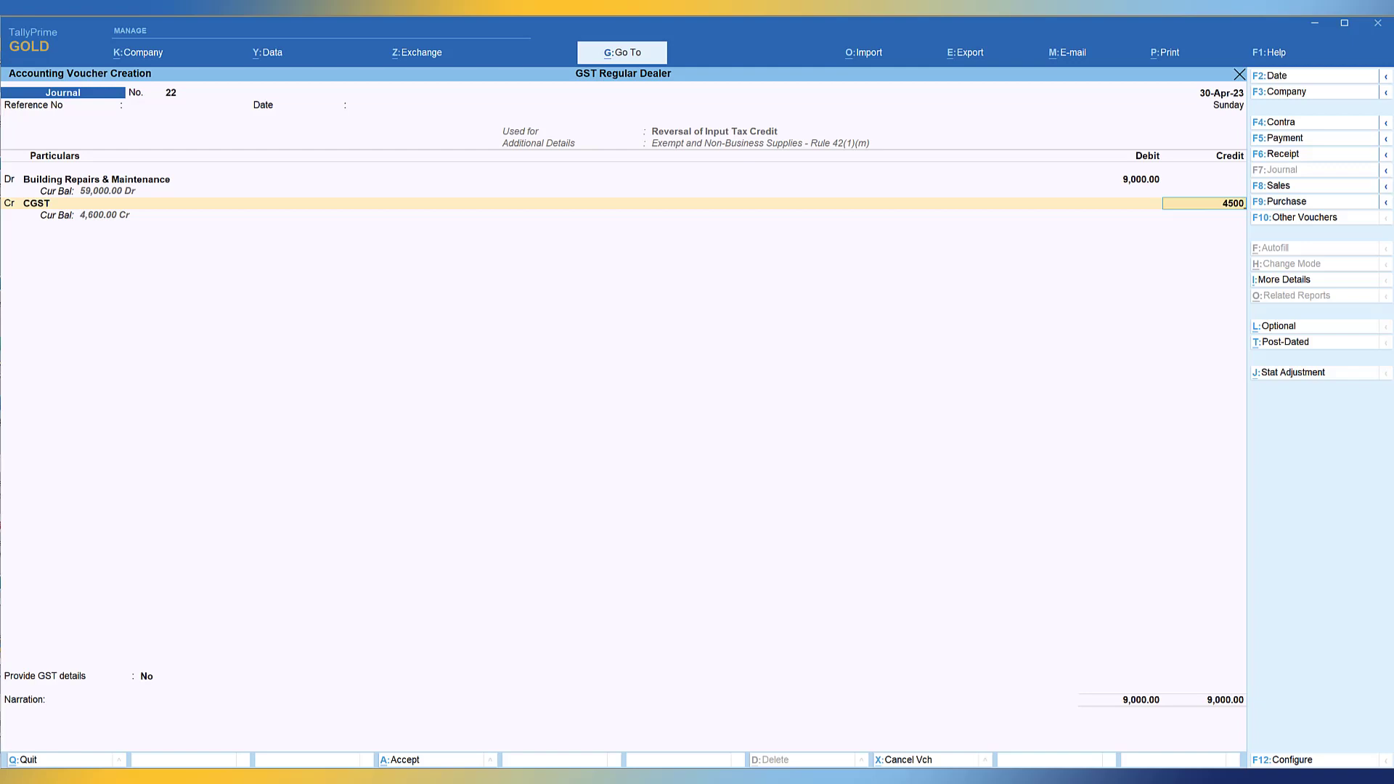
key(Return)
Step: Credit SGST with 4,500, at a rate of 9% on a taxable value of 50,000
key(Return)
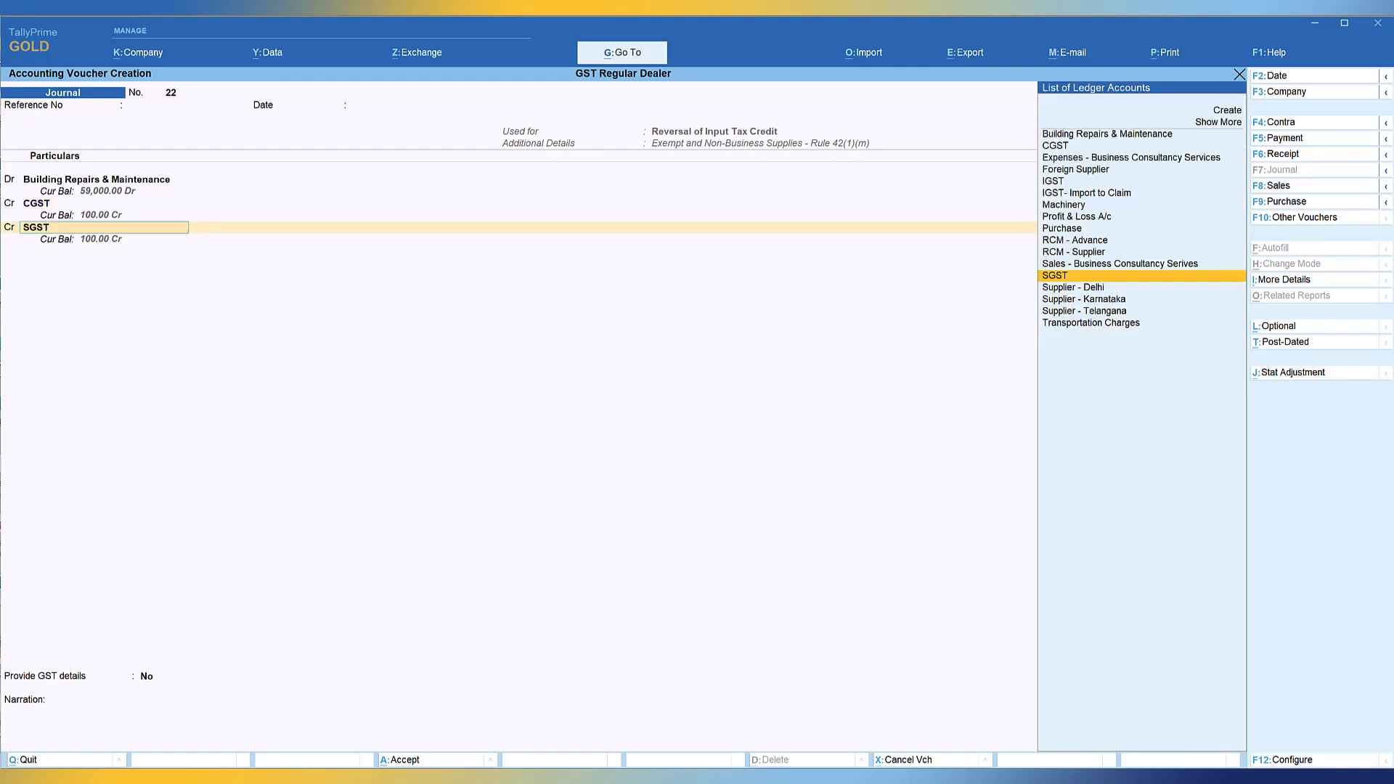
key(Return)
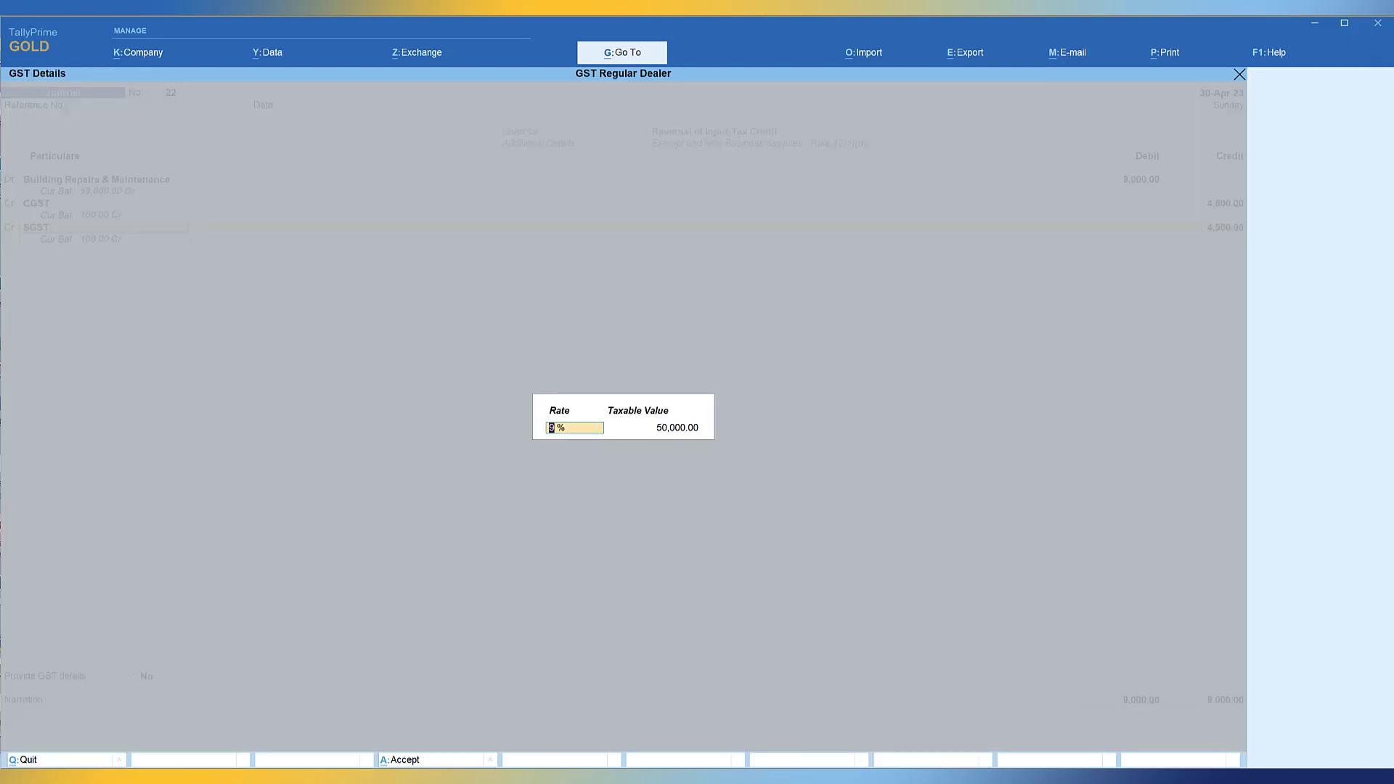
key(Return)
Step: Provide GST details with Goods as the type of supply, leave the narration blank and finish the journal voucher
key(Down)
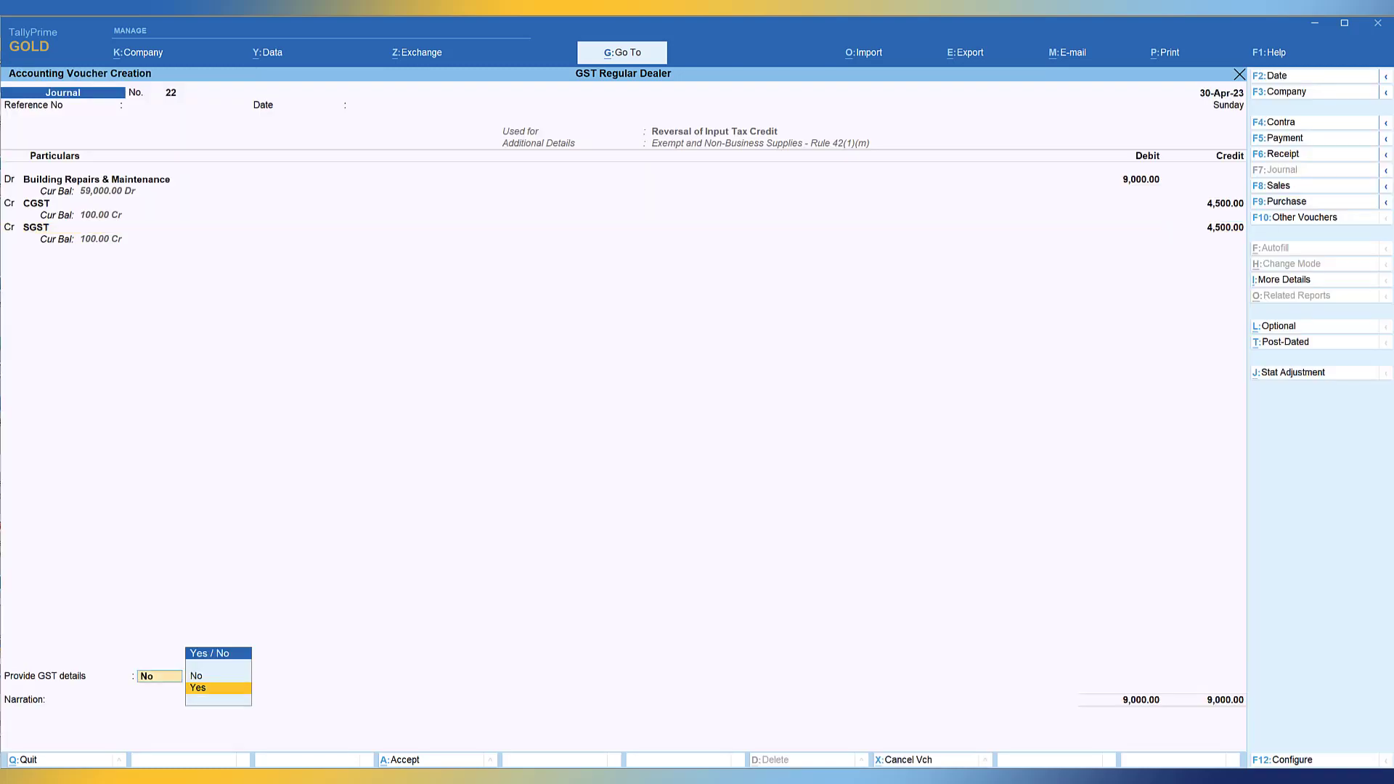
key(Return)
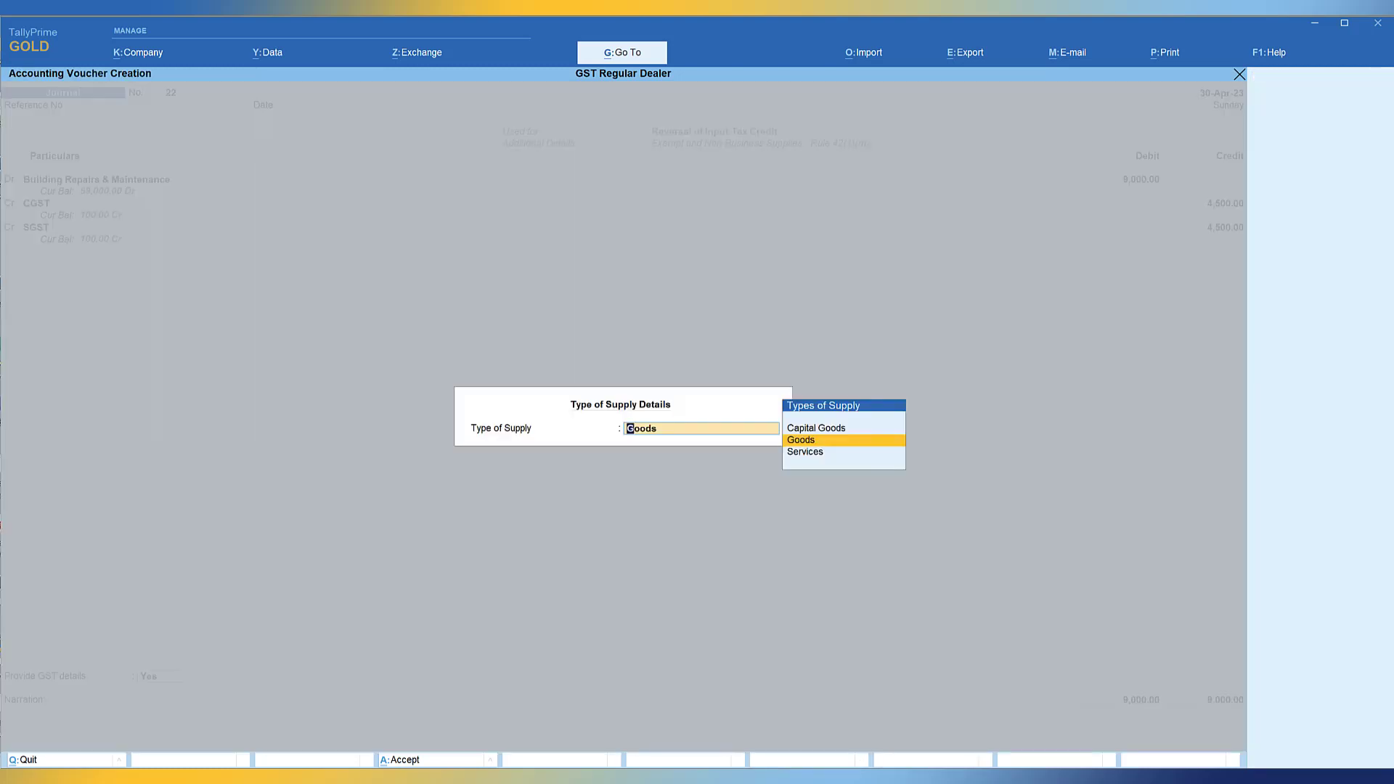
key(Return)
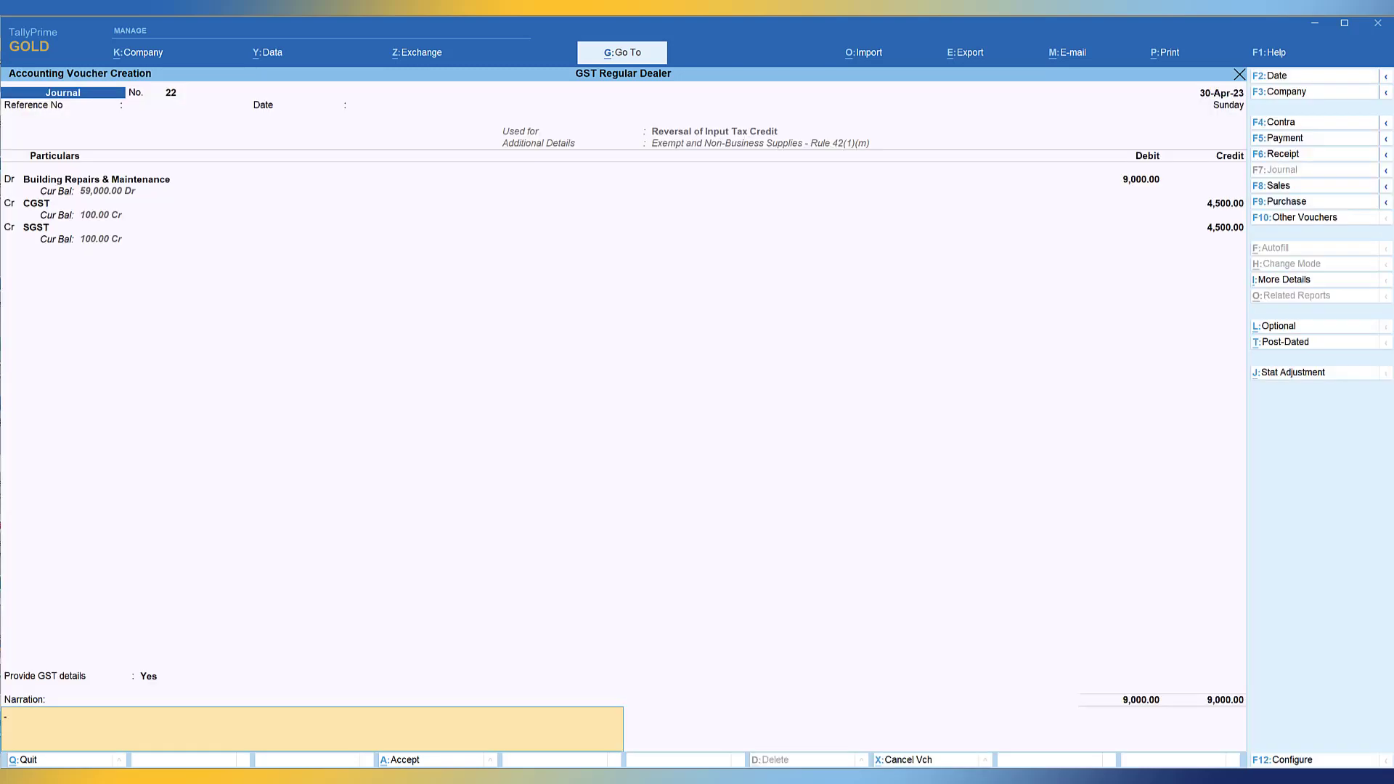
key(Return)
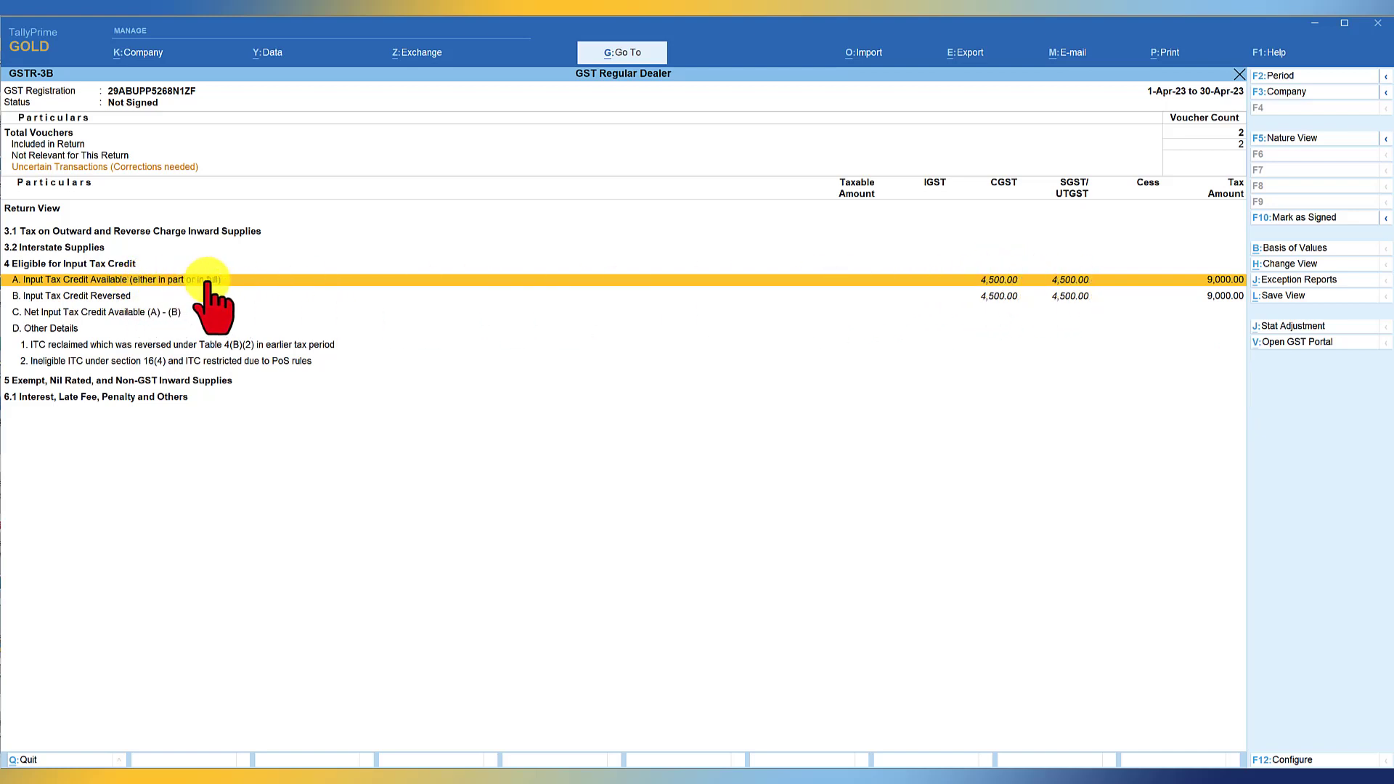
Step: Drill down in GSTR-3B from Input Tax Credit Available through All other Input Tax Credit to the Supplier - Karnataka journal
key(Return)
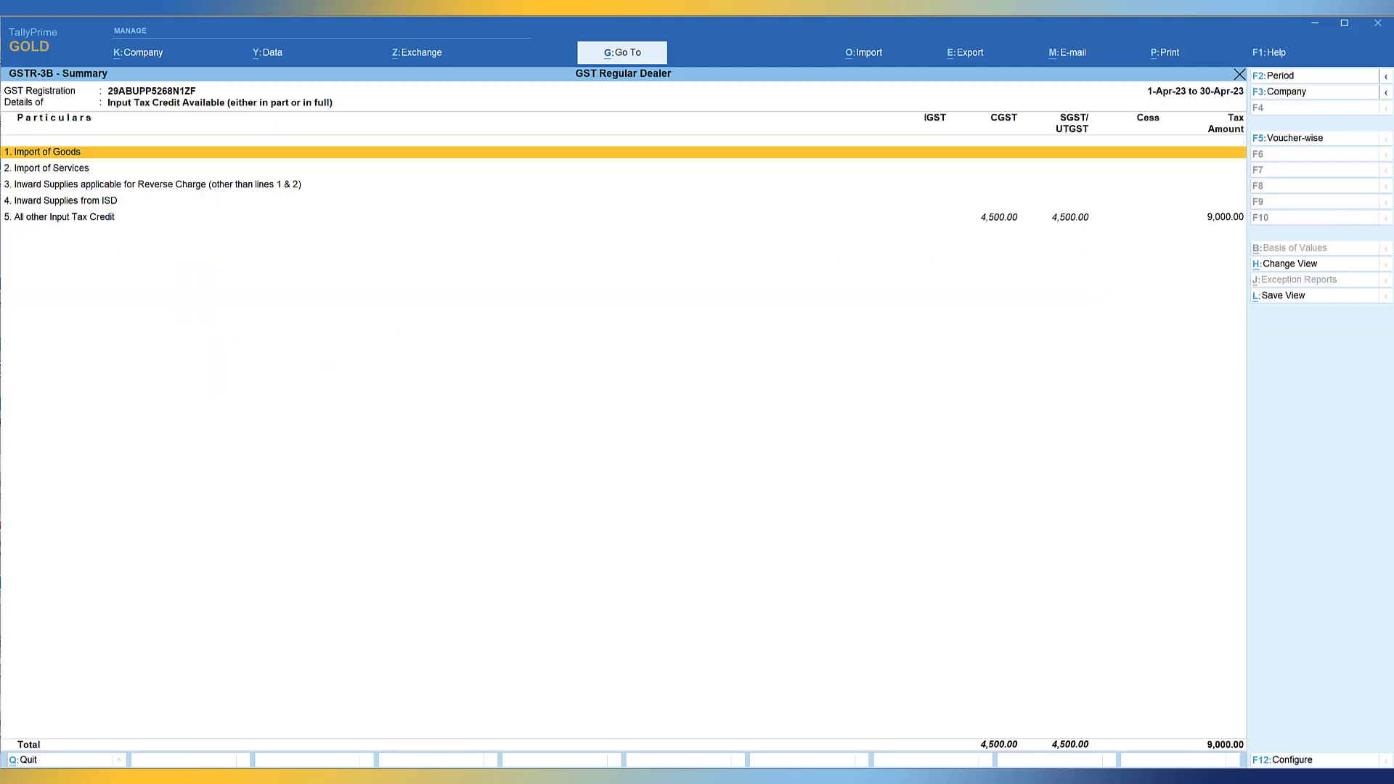
key(Down)
key(Down)
key(Down)
key(Down)
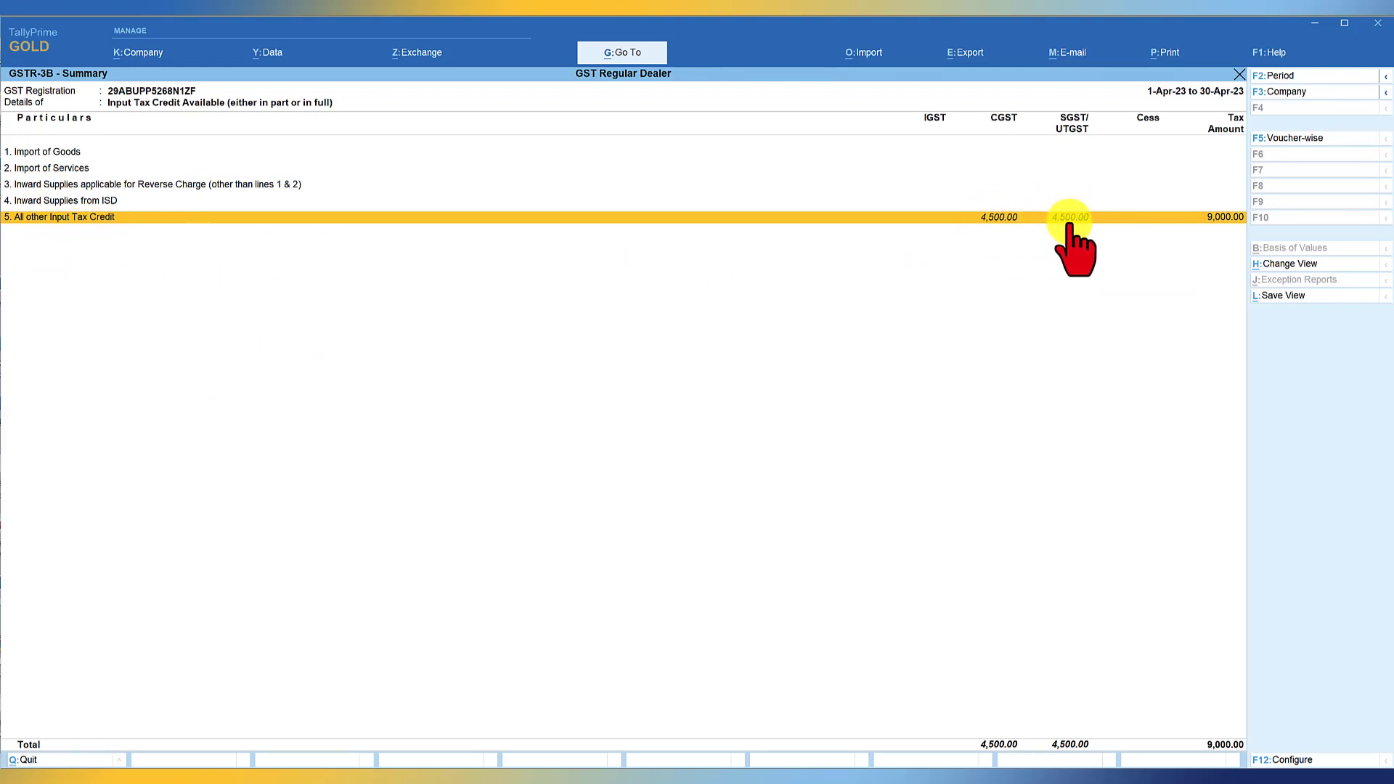
key(Return)
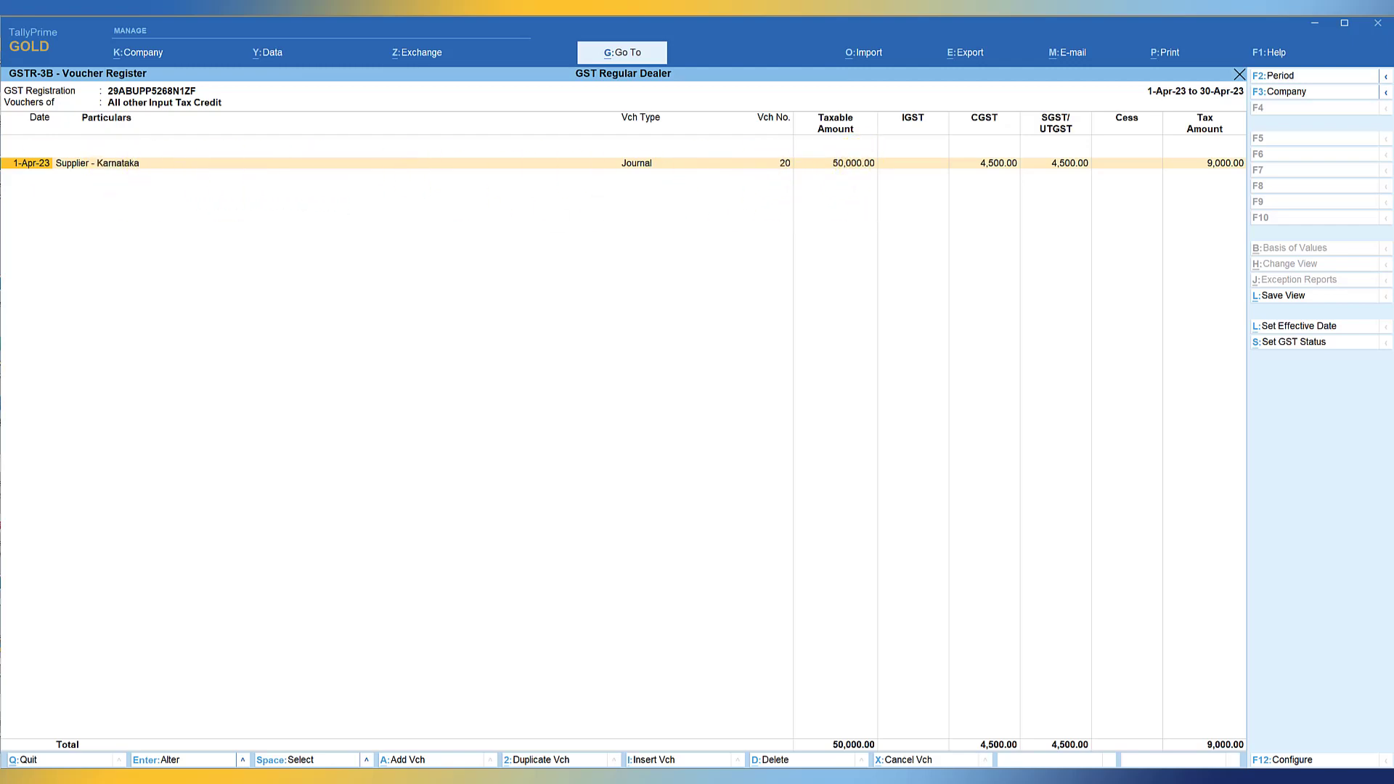
key(Return)
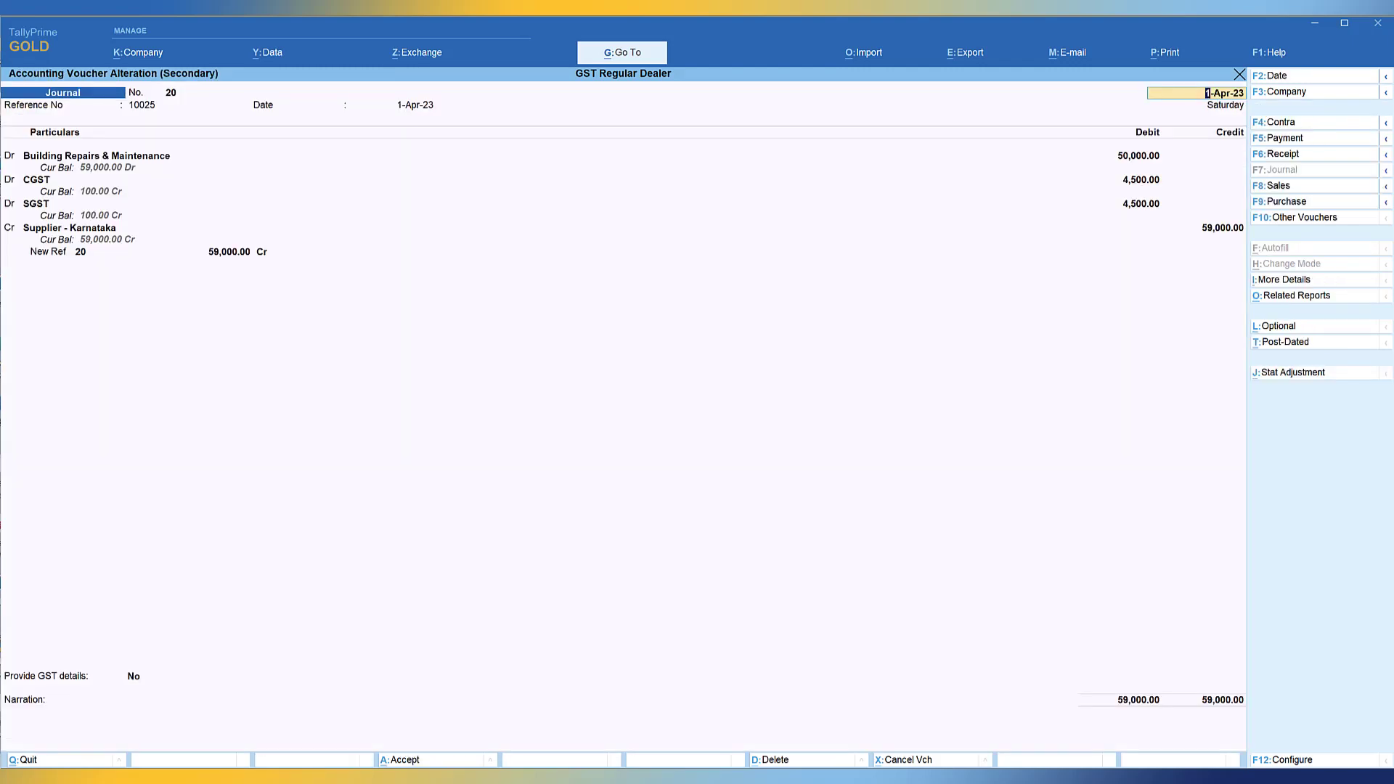
key(ctrl+a)
Step: Drill down from Input Tax Credit Reversed through rules 38, 42 and 43 to the reversal journal, and return to GSTR-3B
key(Down)
key(Down)
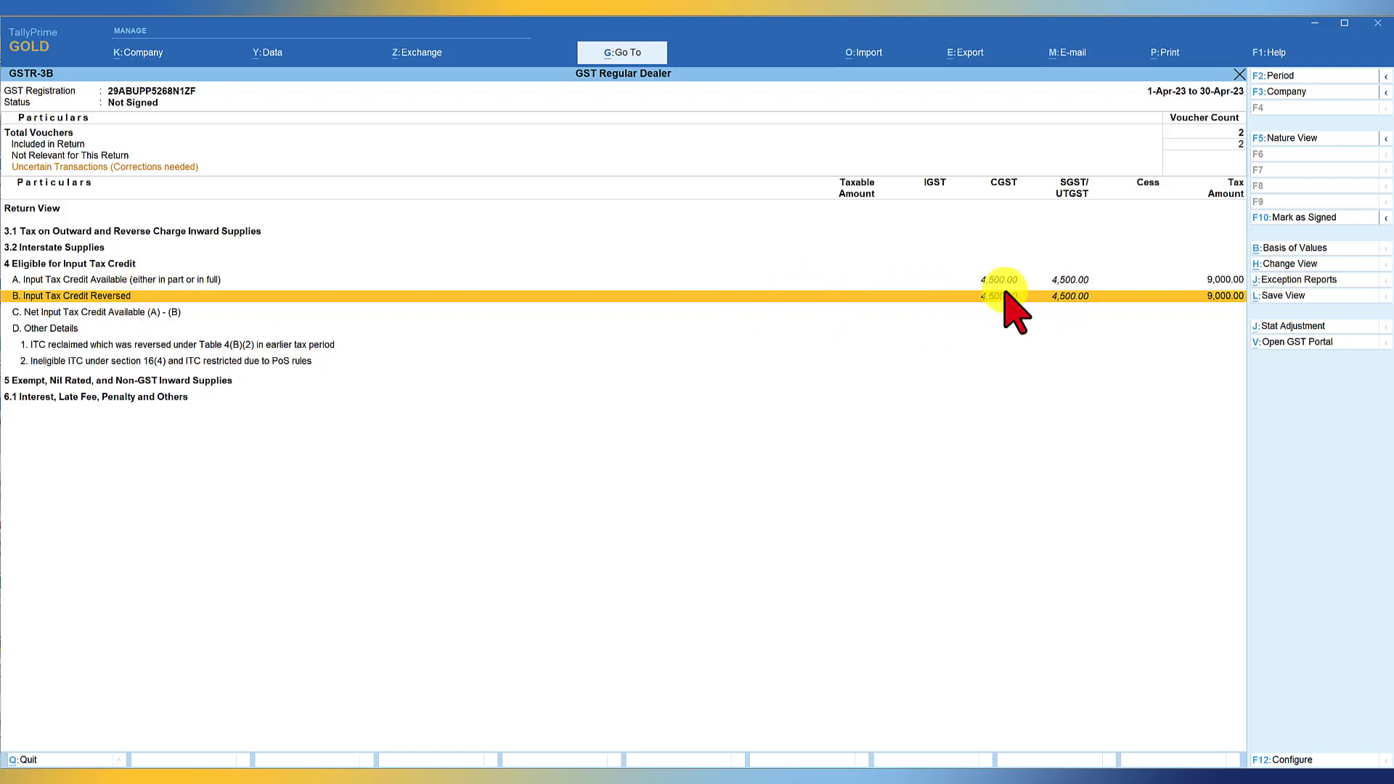
key(Return)
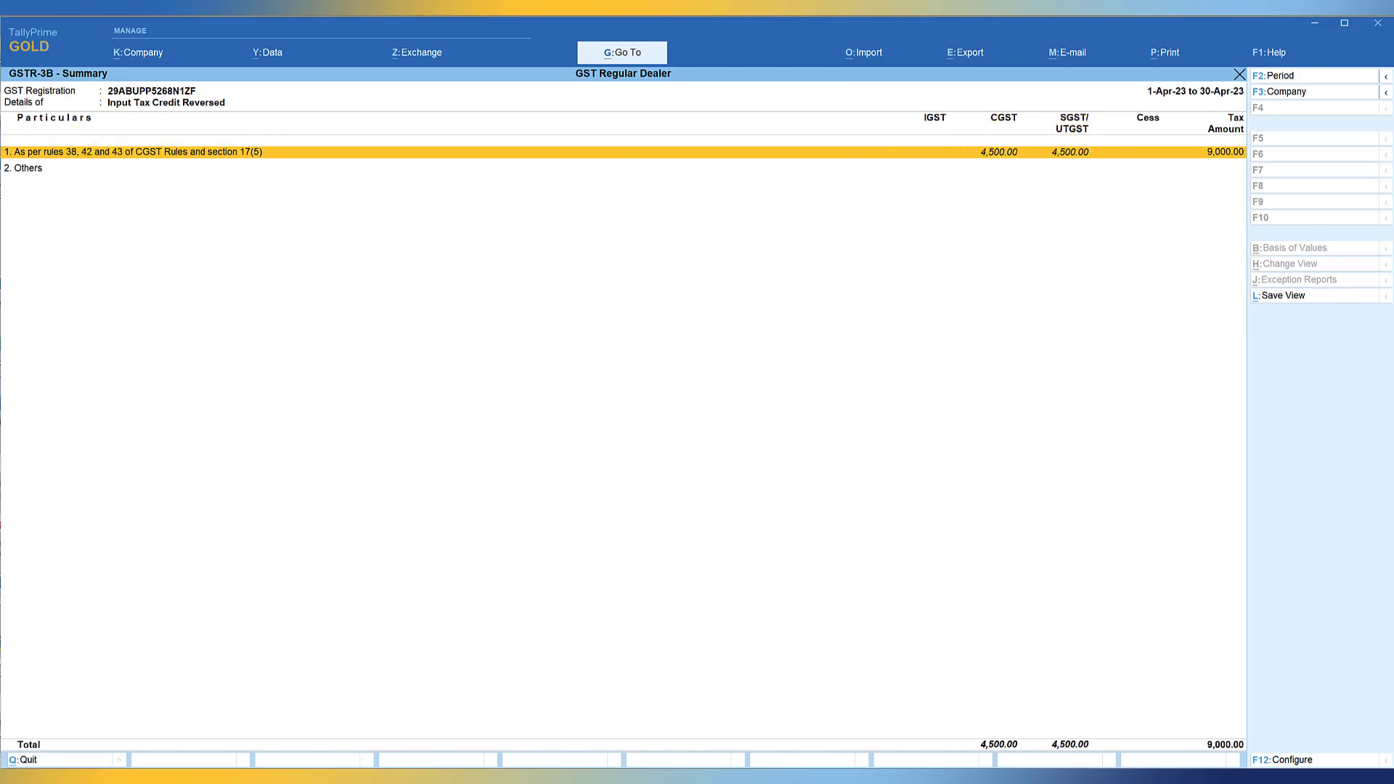
key(Return)
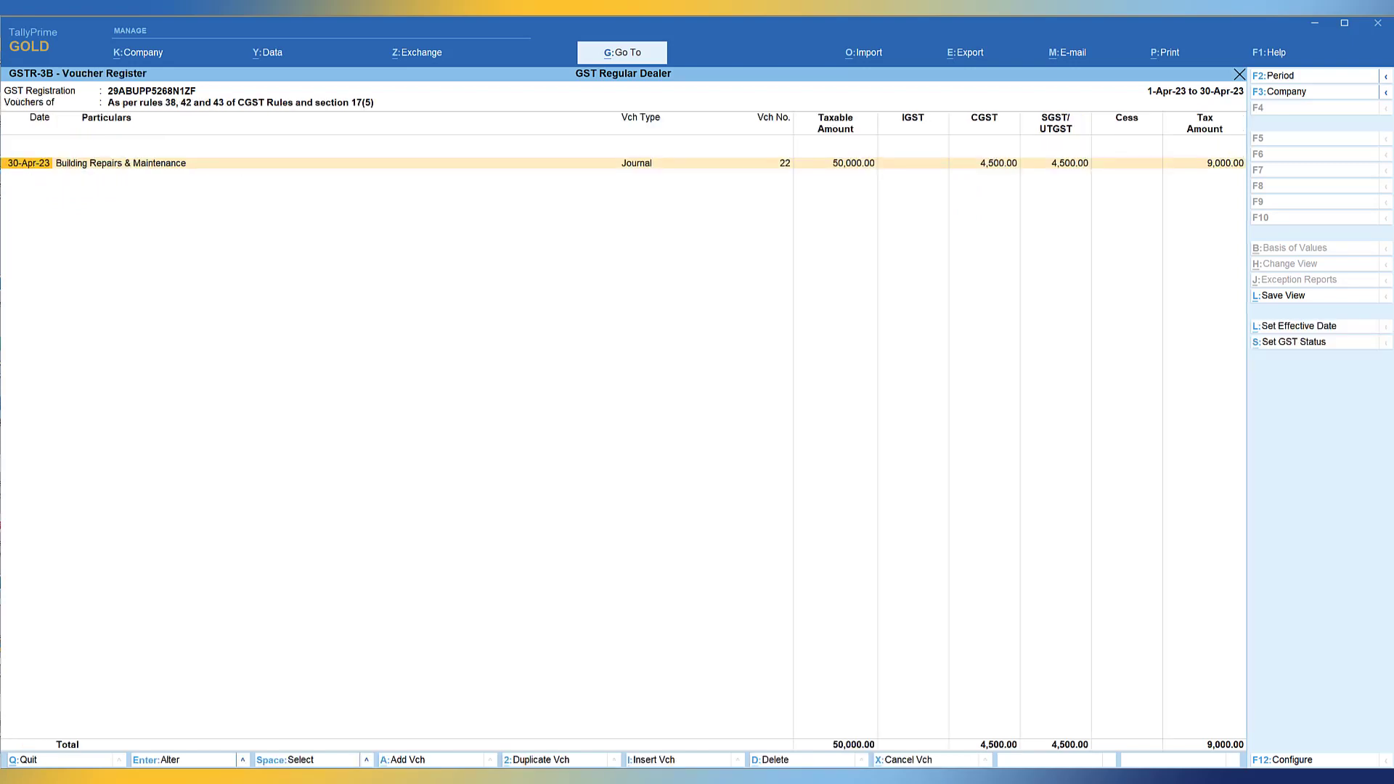
key(Return)
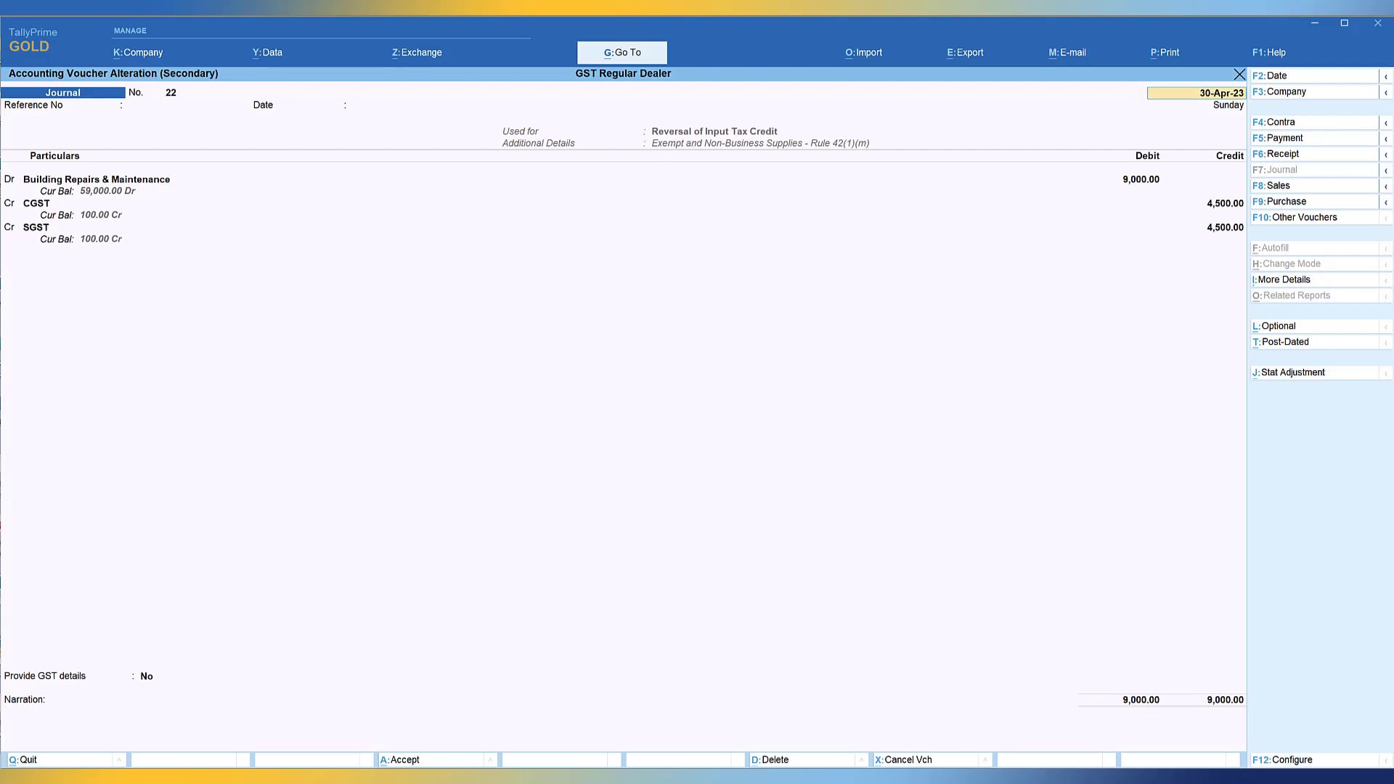
key(Escape)
key(Escape)
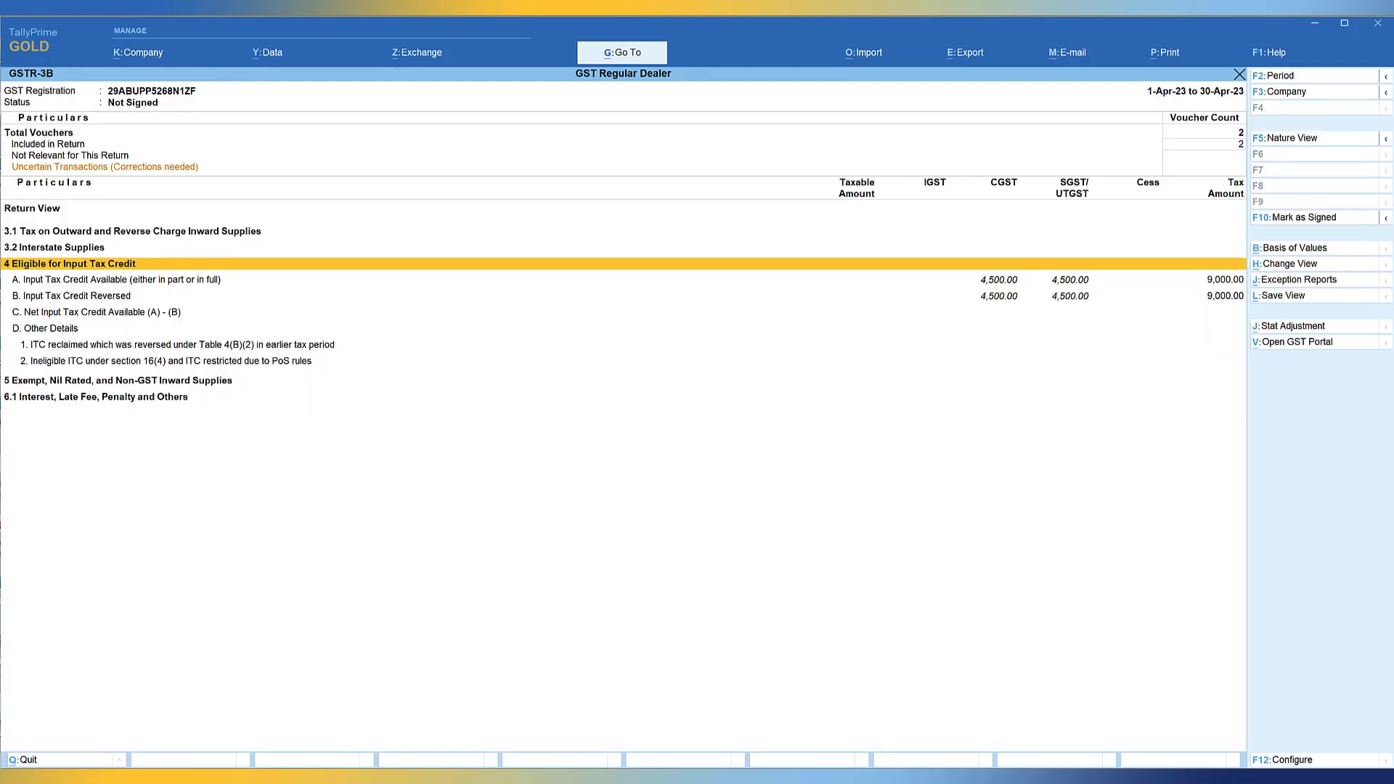
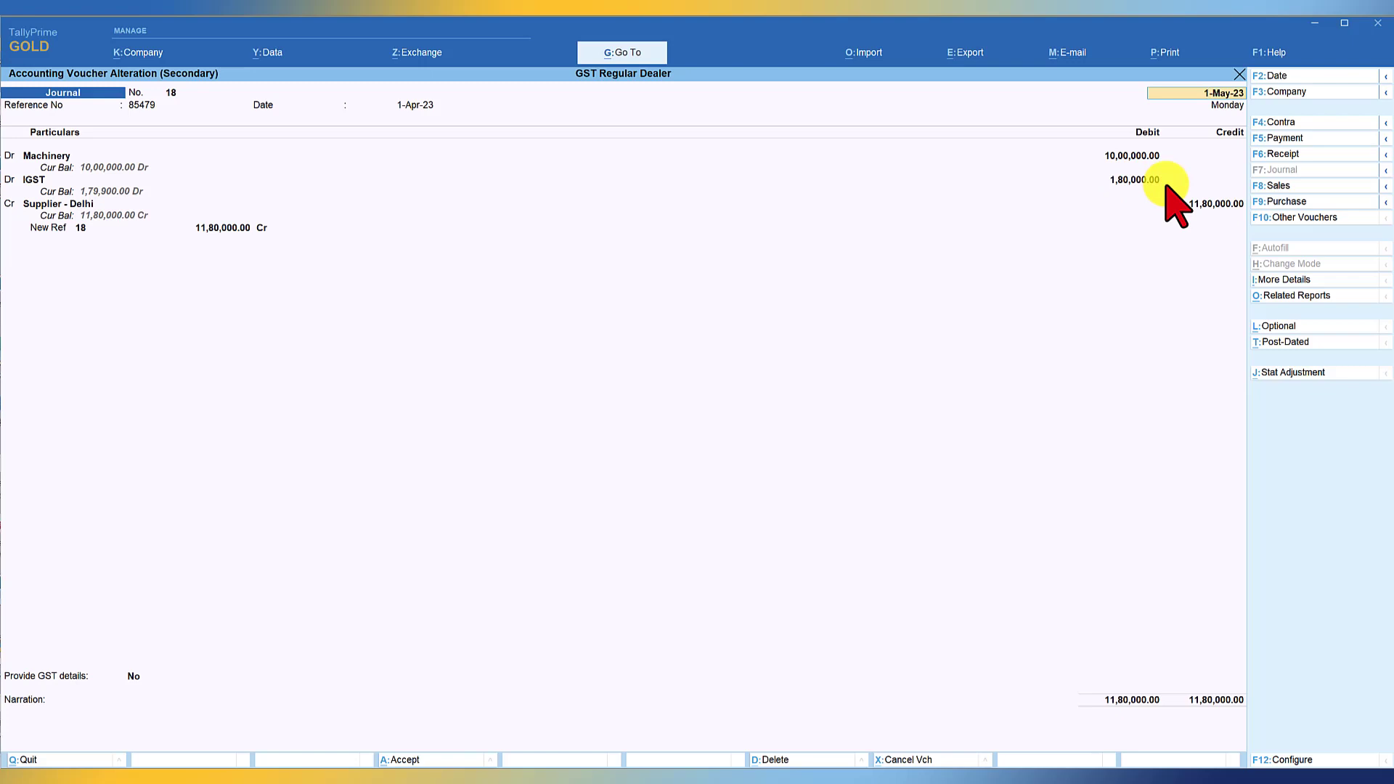
Step: Set the 31-May-23 journal's stat adjustment to GST, Reversal of Input Tax Credit, with Capital Credit Due to Exempted Supplies - Rule 43(1)(h)
key(alt+d)
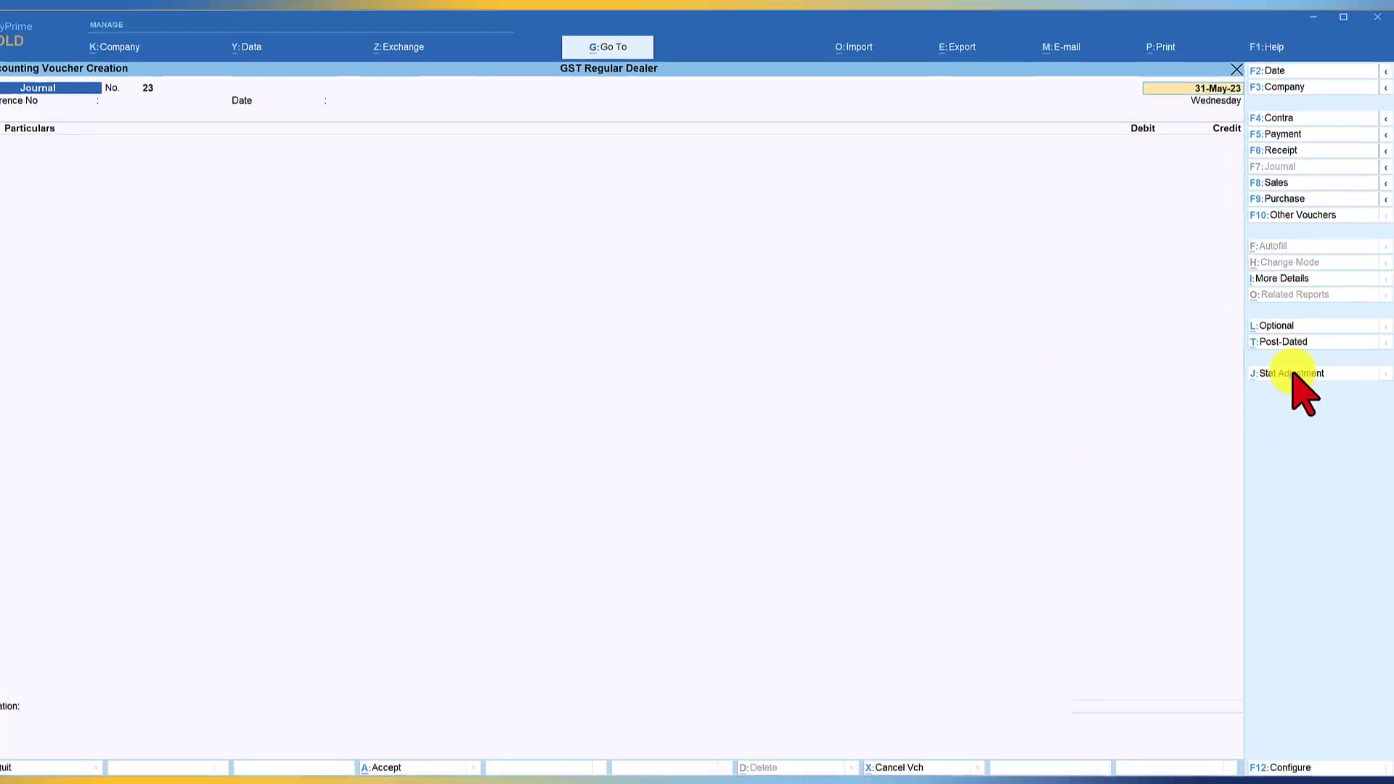
click(1294, 375)
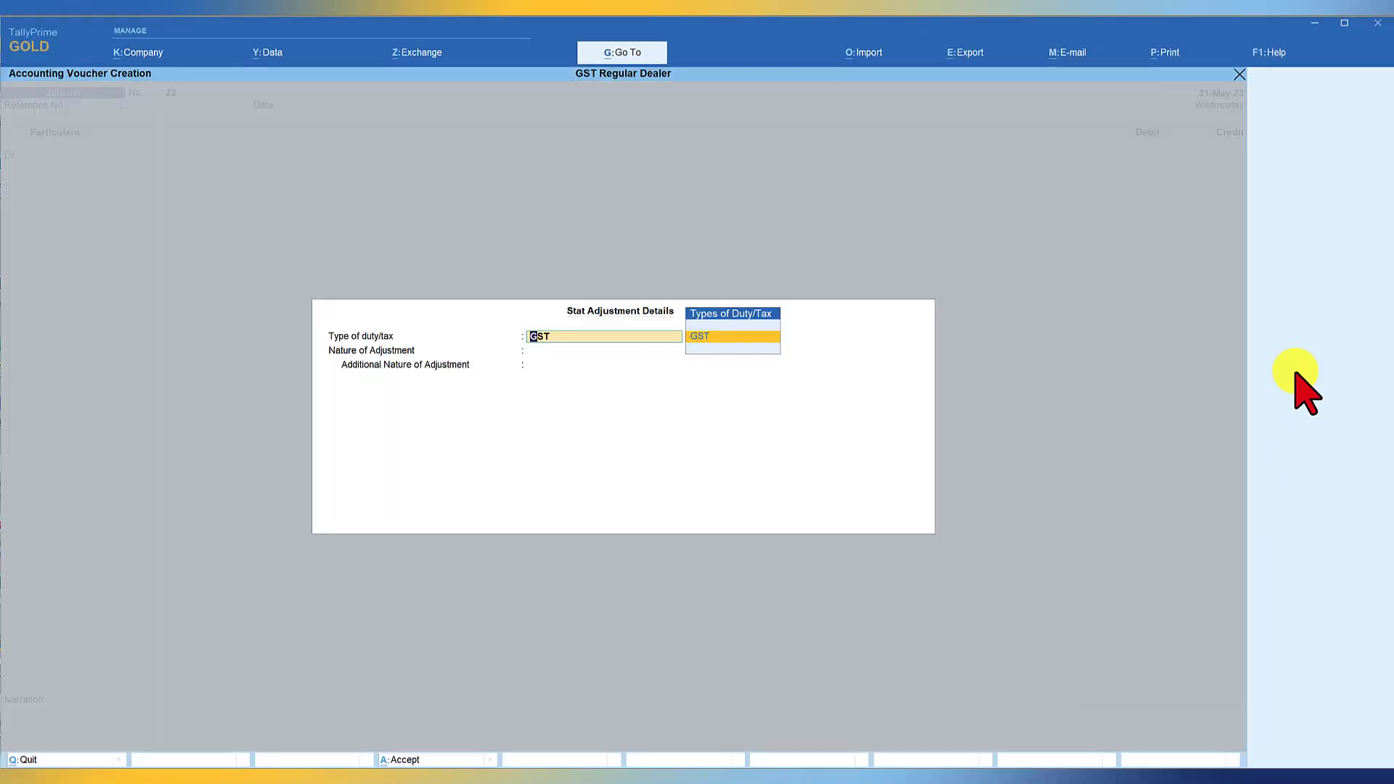
key(Return)
key(Down)
key(Down)
key(Down)
key(Down)
key(Down)
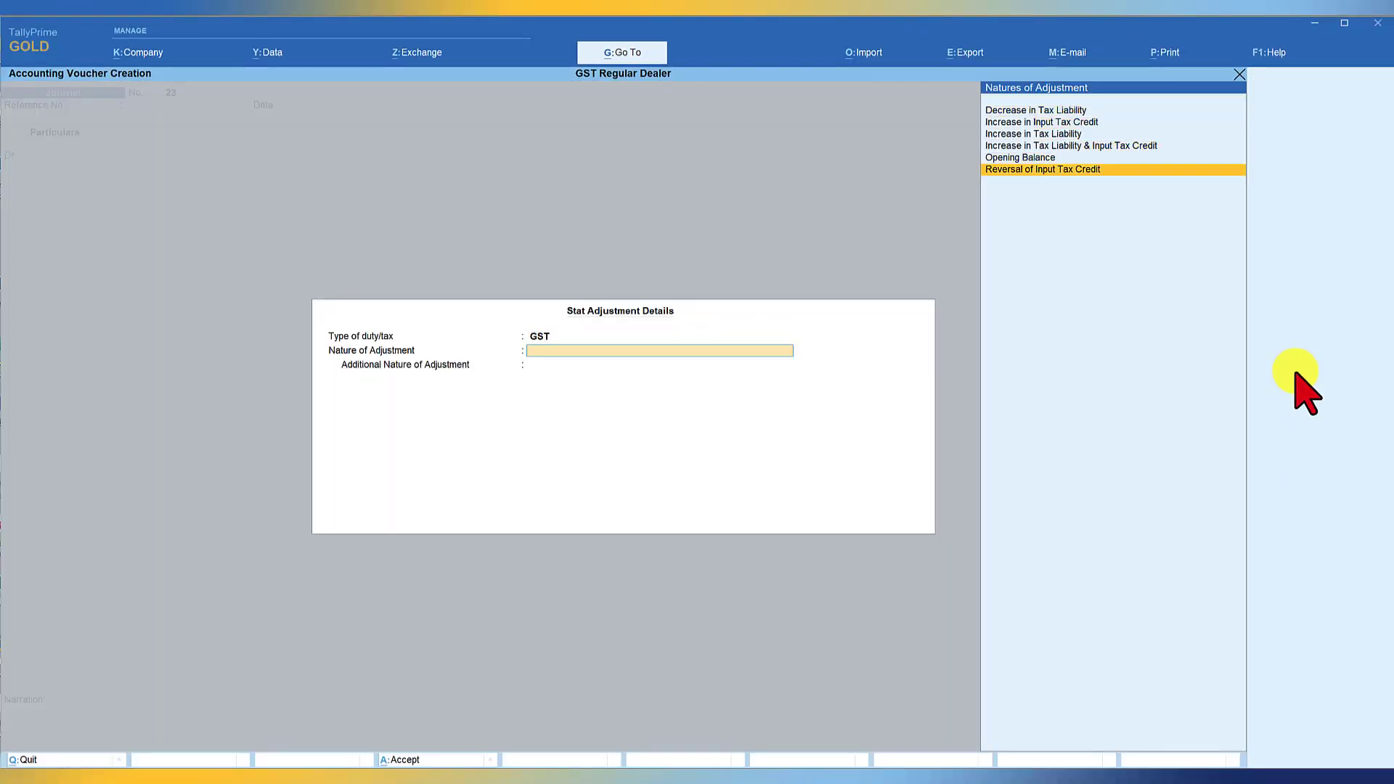
key(Return)
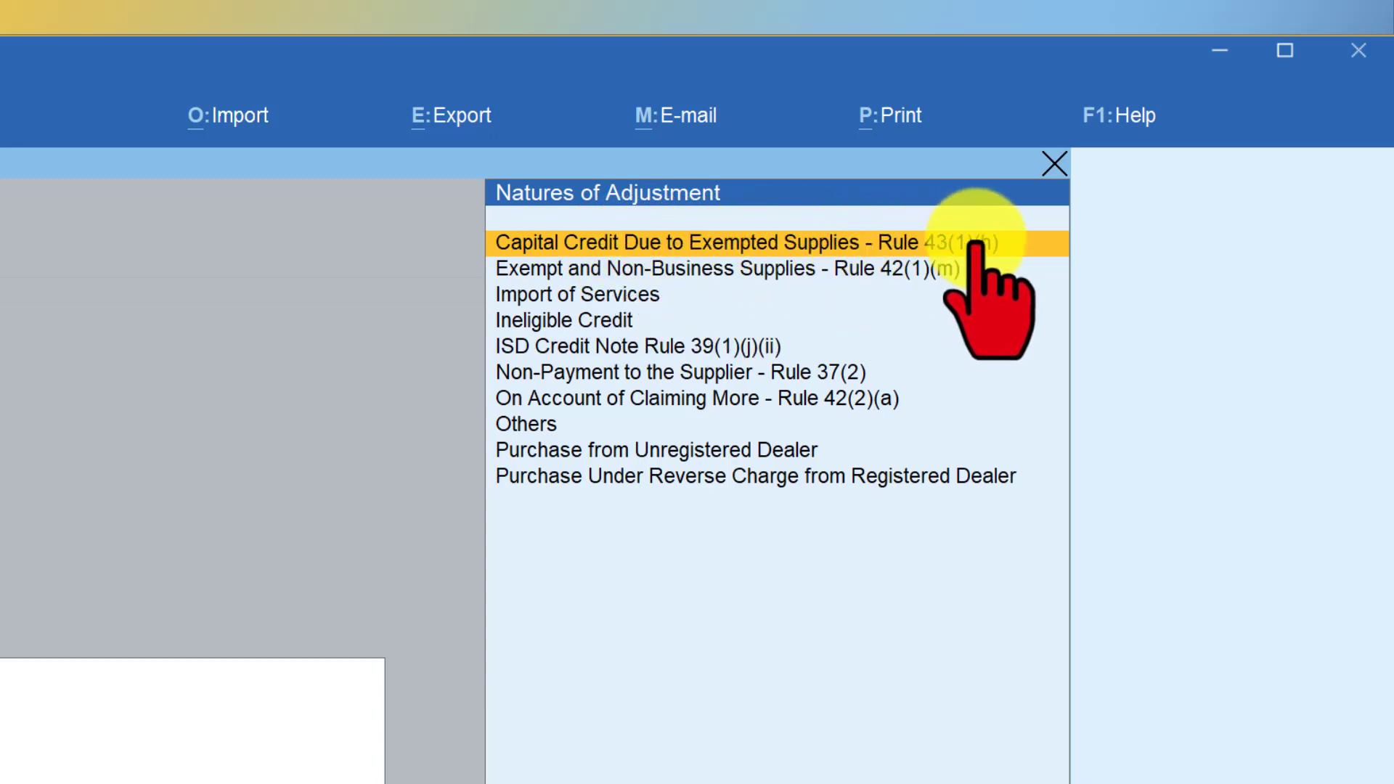
key(Return)
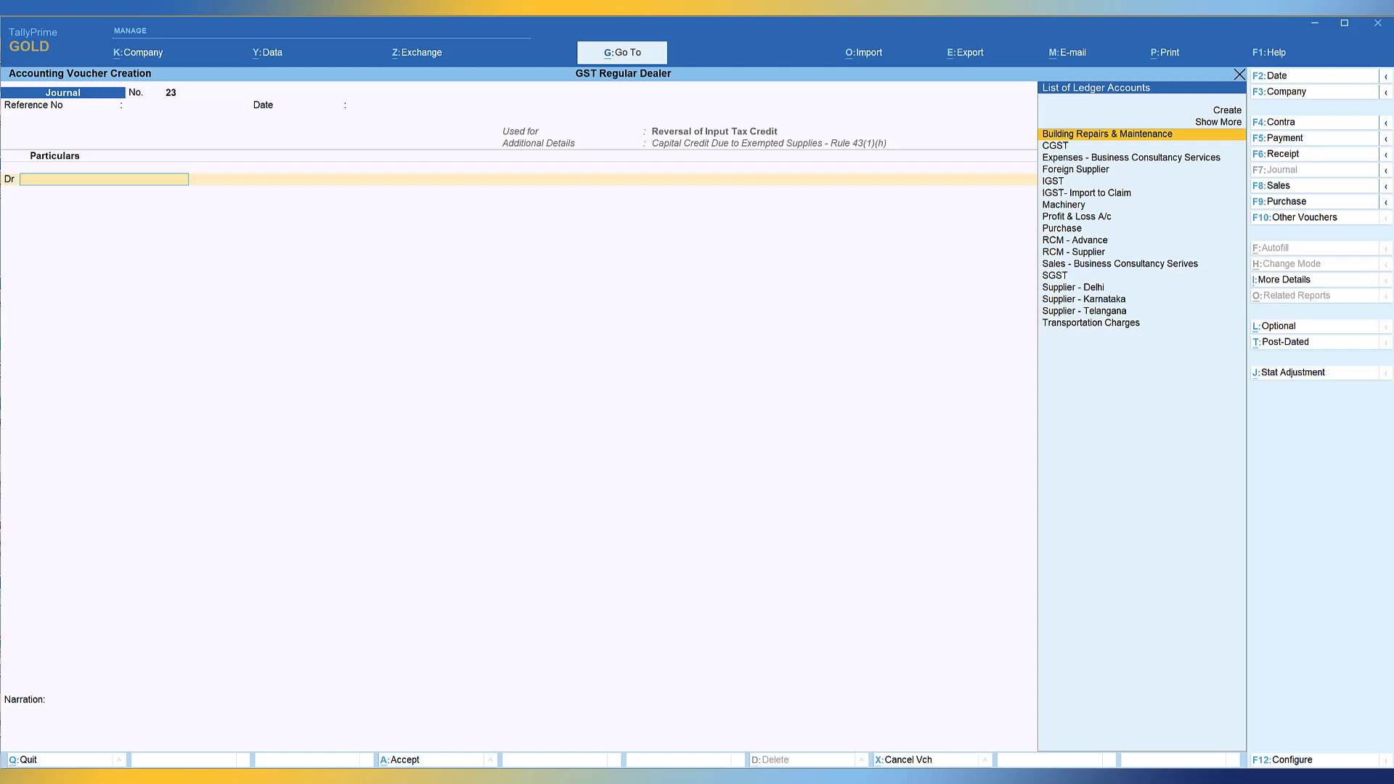
Step: Debit Machinery with 18,000 and credit IGST with the same amount in the Rule 43 reversal journal
text(m)
key(Return)
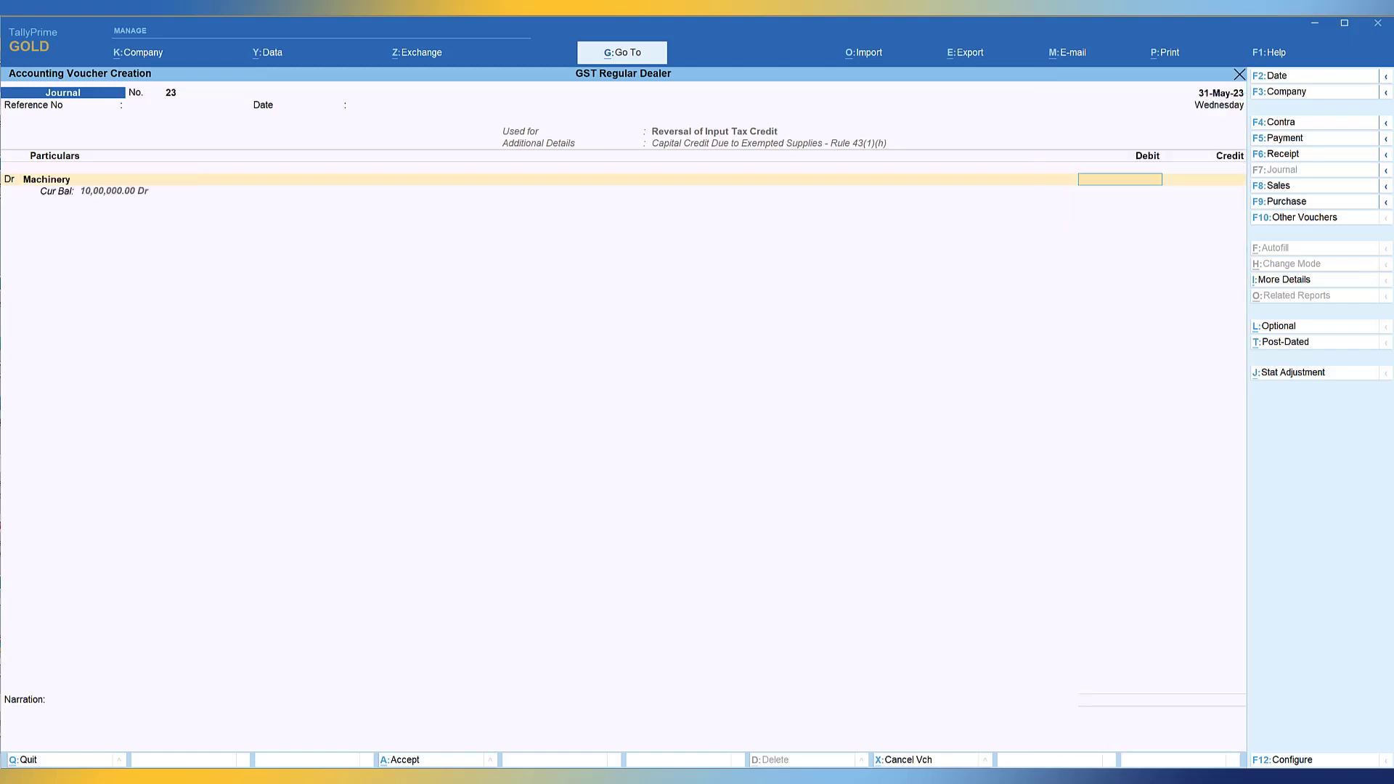
text(18000)
key(Return)
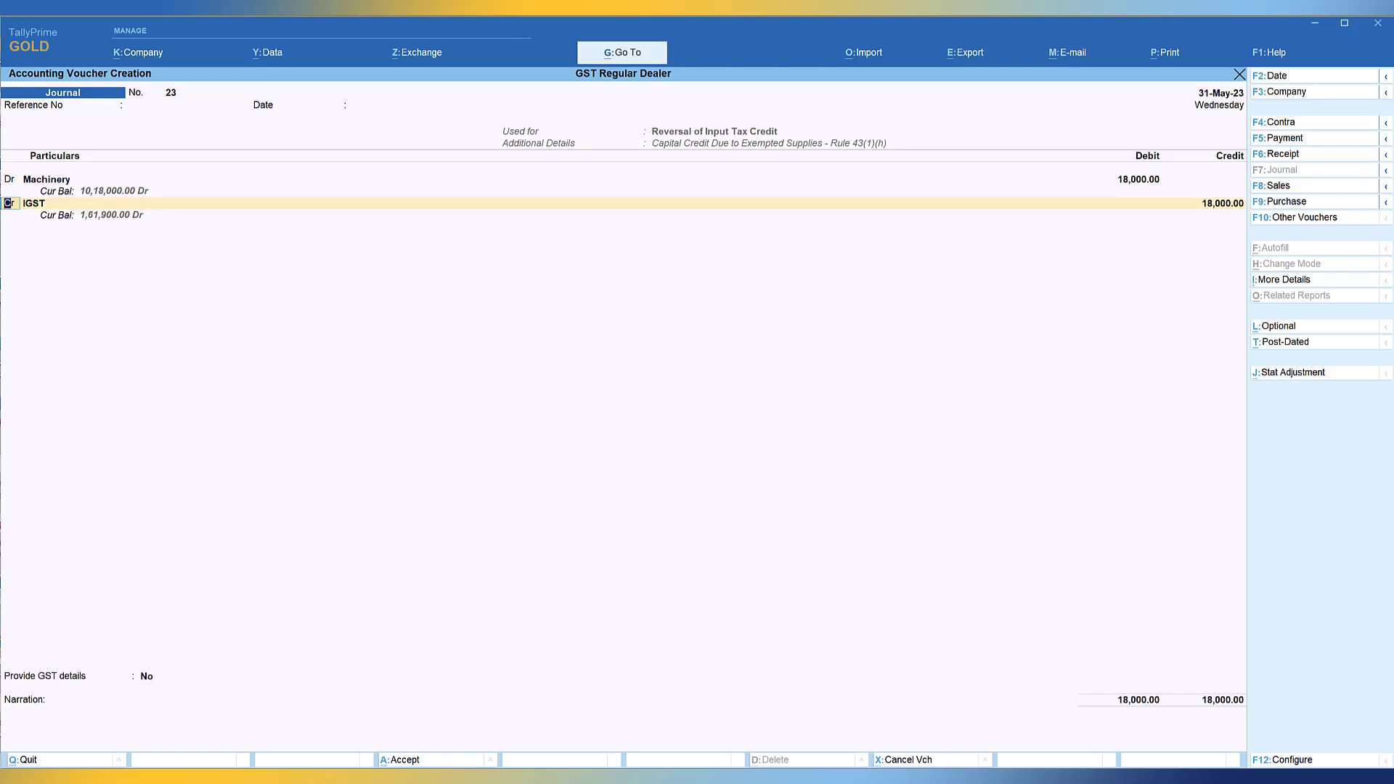
Step: Enter the IGST line's GST details with an 18% rate and a taxable value of 18,000.00
key(Return)
key(Return)
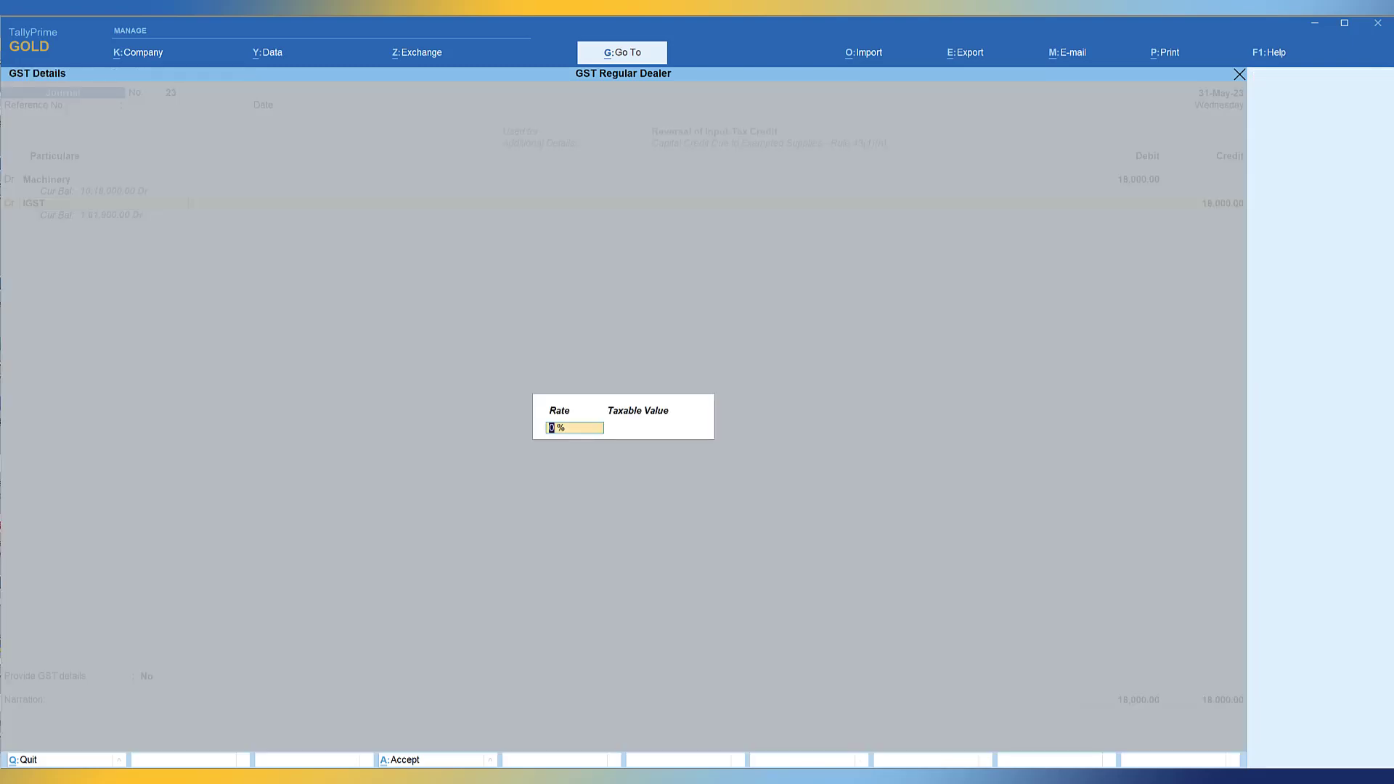
text(18)
key(Return)
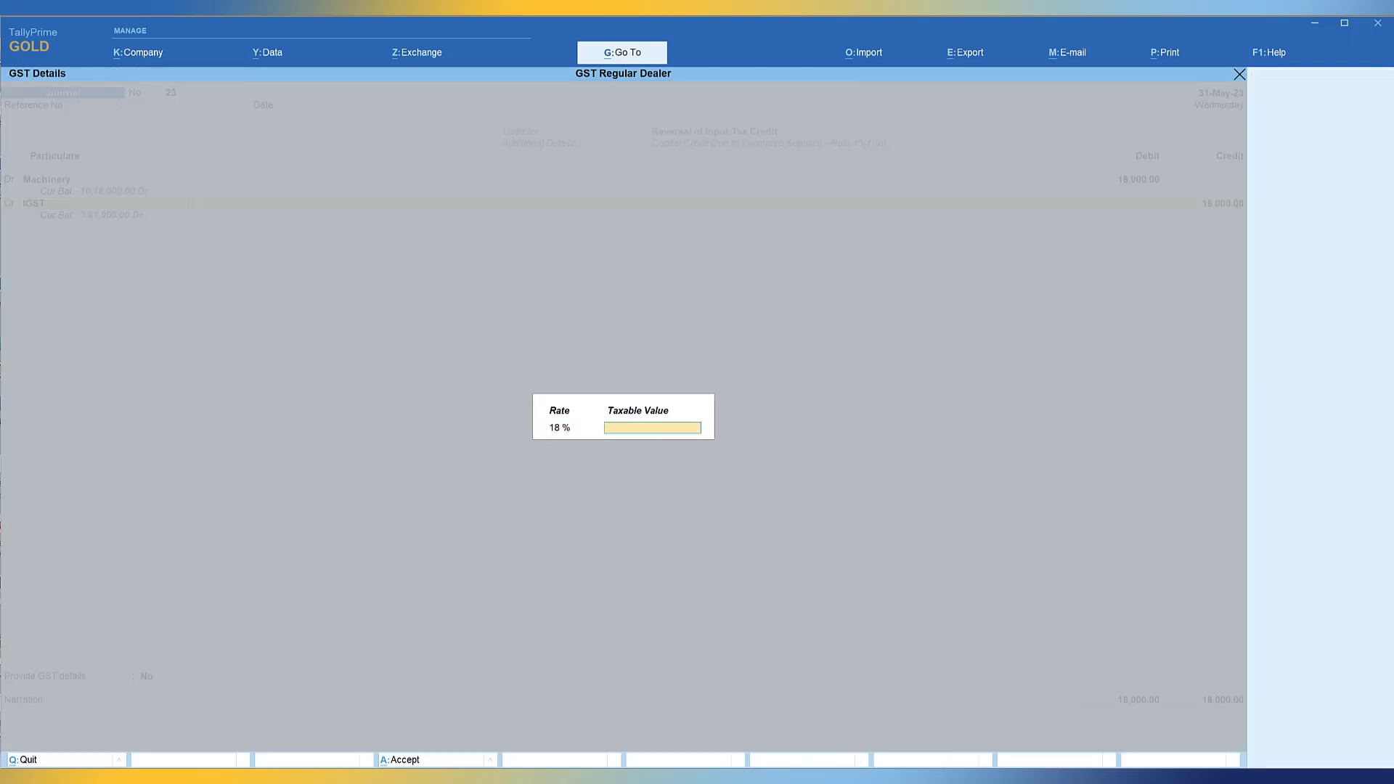
text(18,000.00)
key(Return)
Step: Provide GST details with Capital Goods as the type of supply, leave the narration blank and save the journal voucher
key(Down)
key(Return)
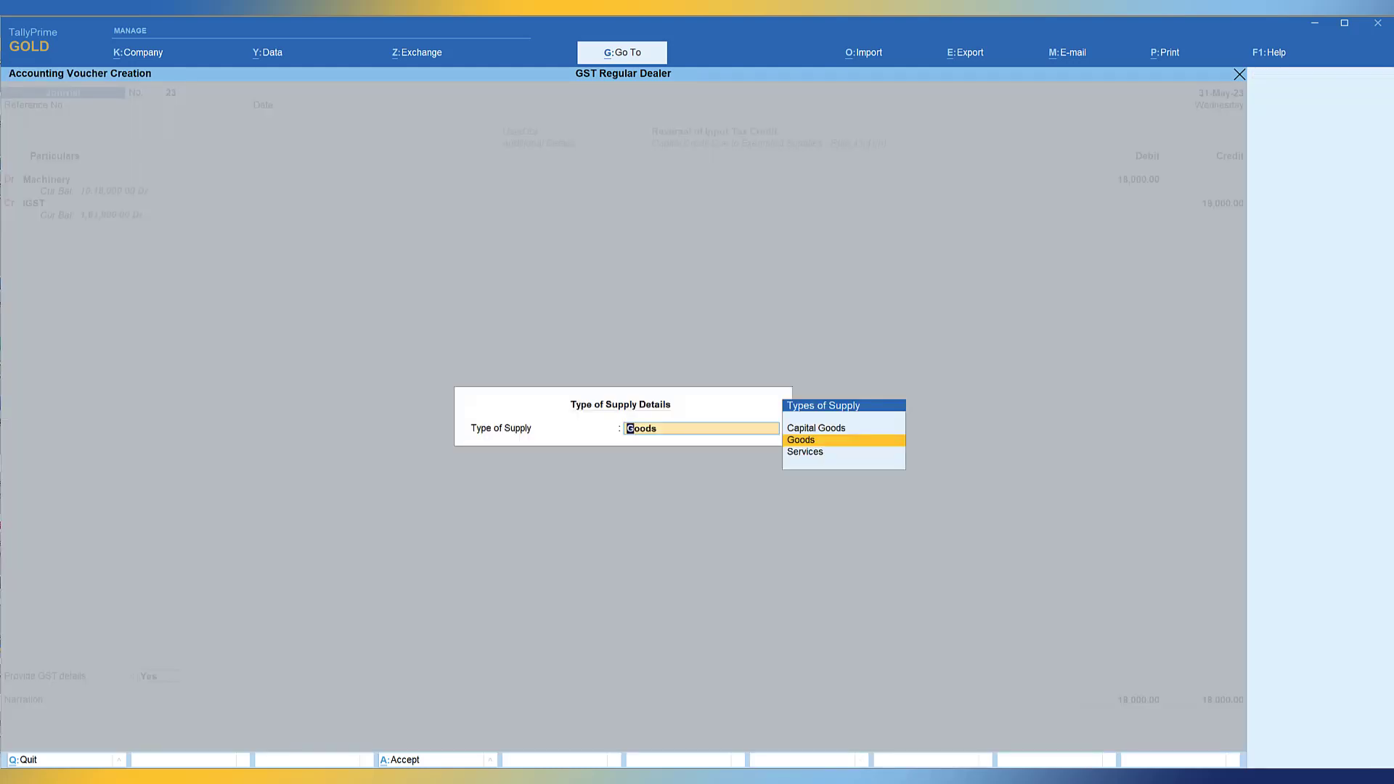
key(Up)
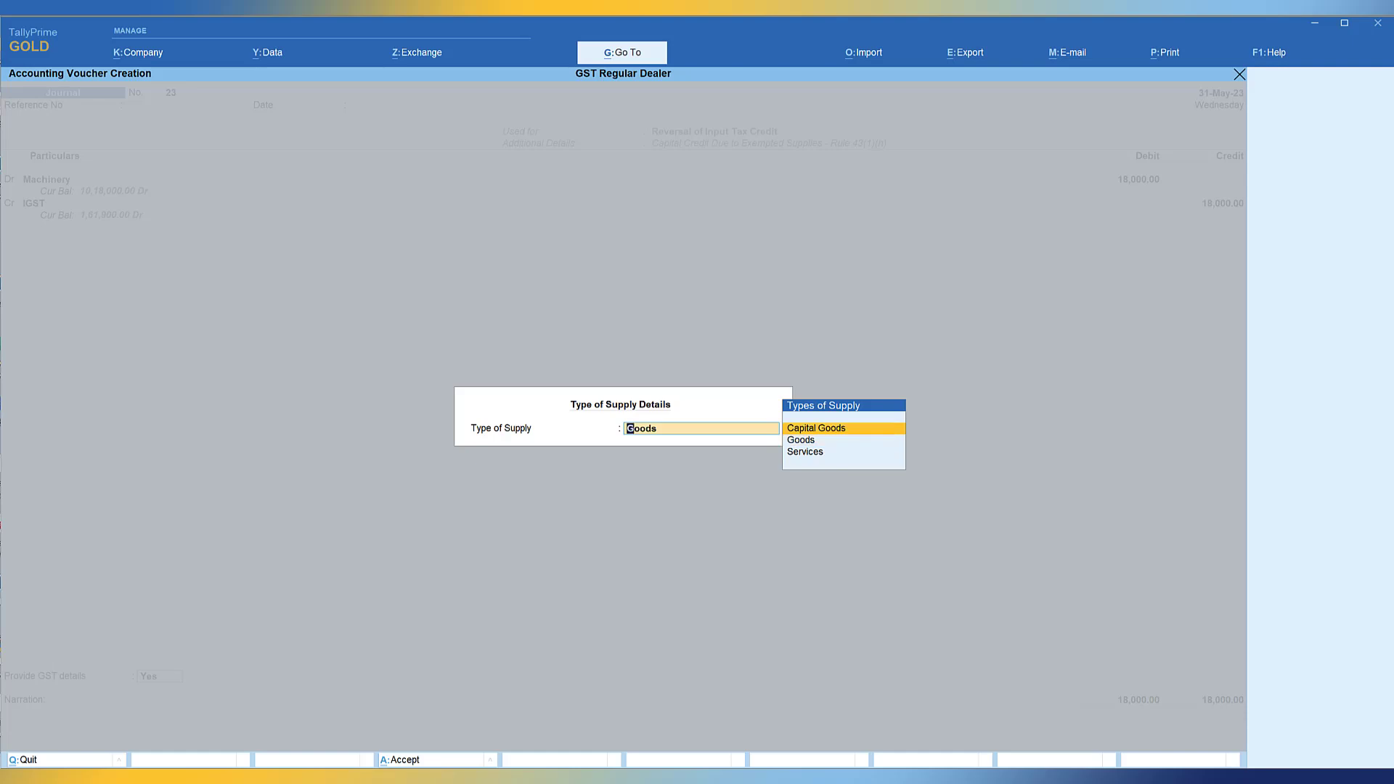
key(Return)
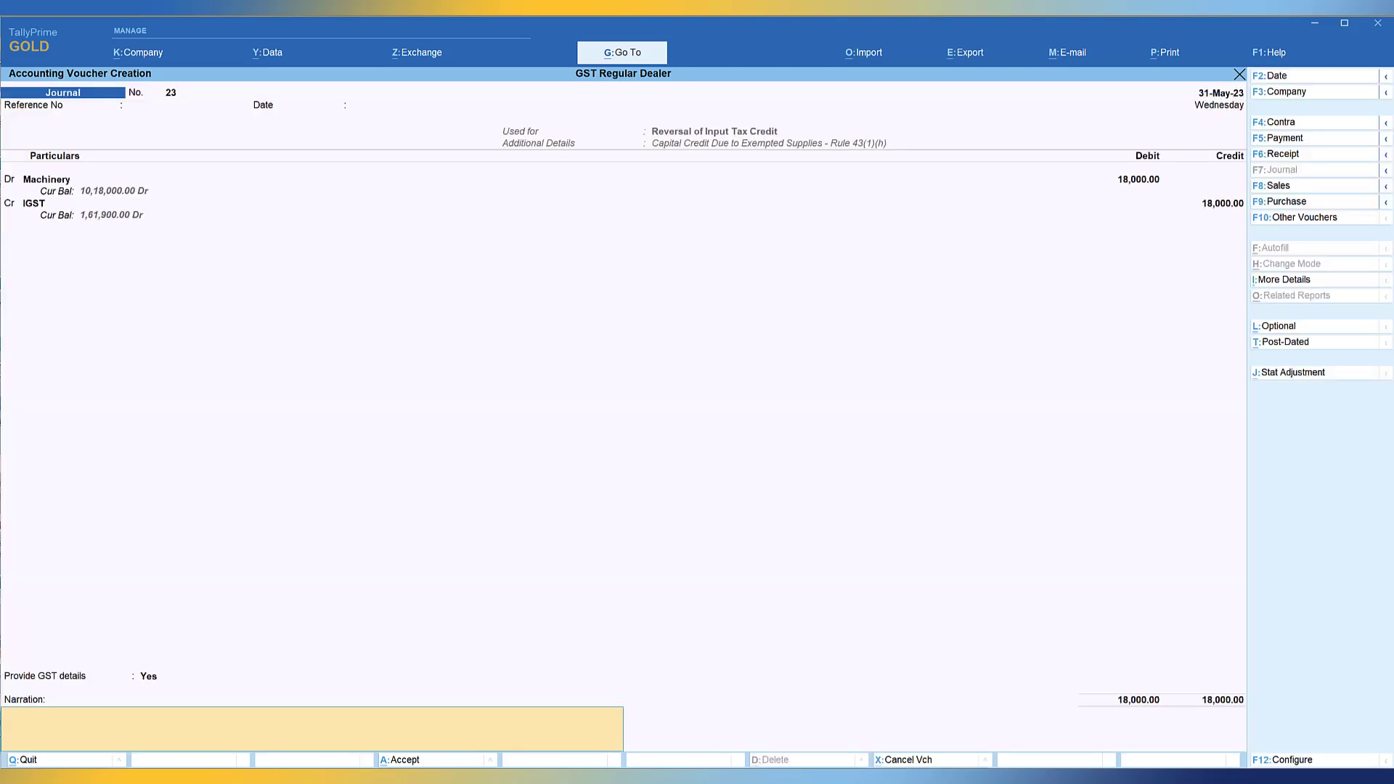
key(ctrl+a)
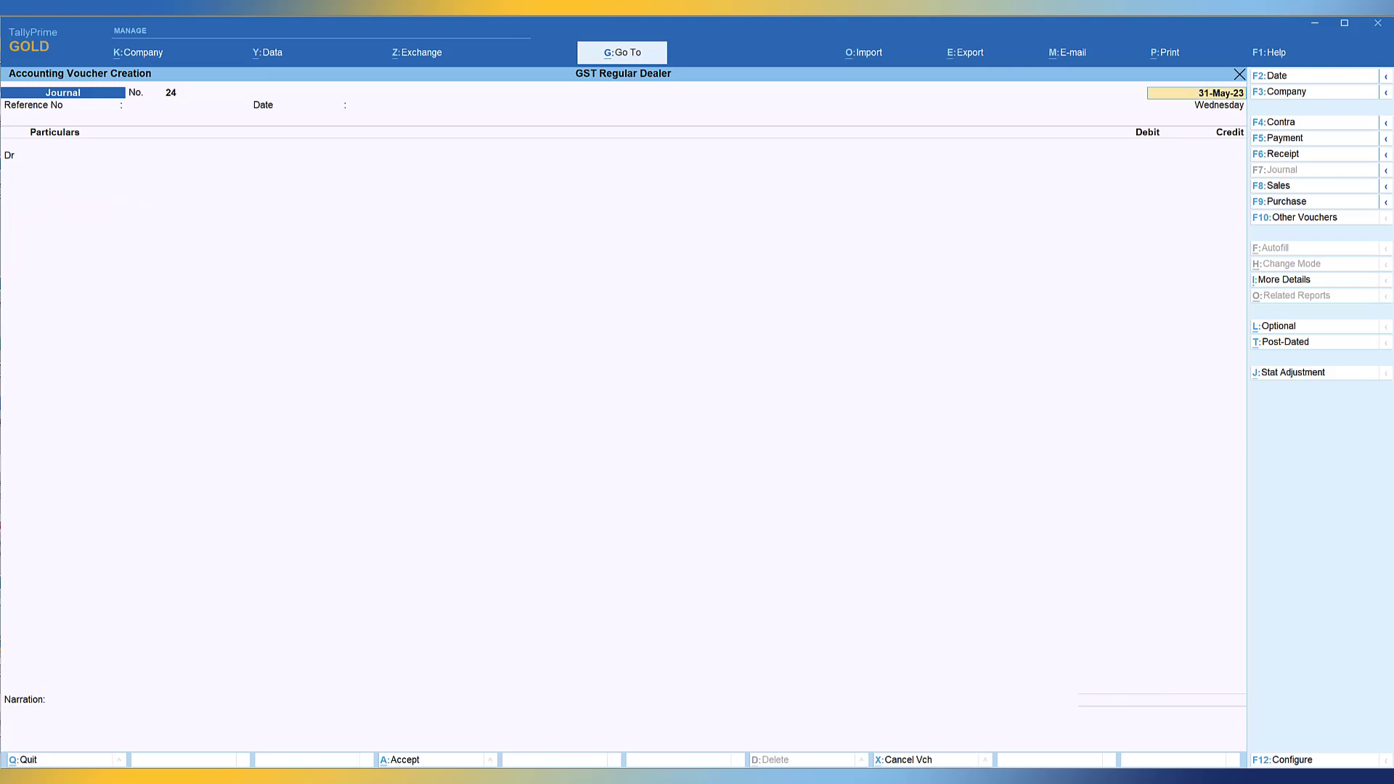
Step: Return to the May 2023 GSTR-3B and review Input Tax Credit Available, Input Tax Credit Reversed and Net Input Tax Credit Available
key(Escape)
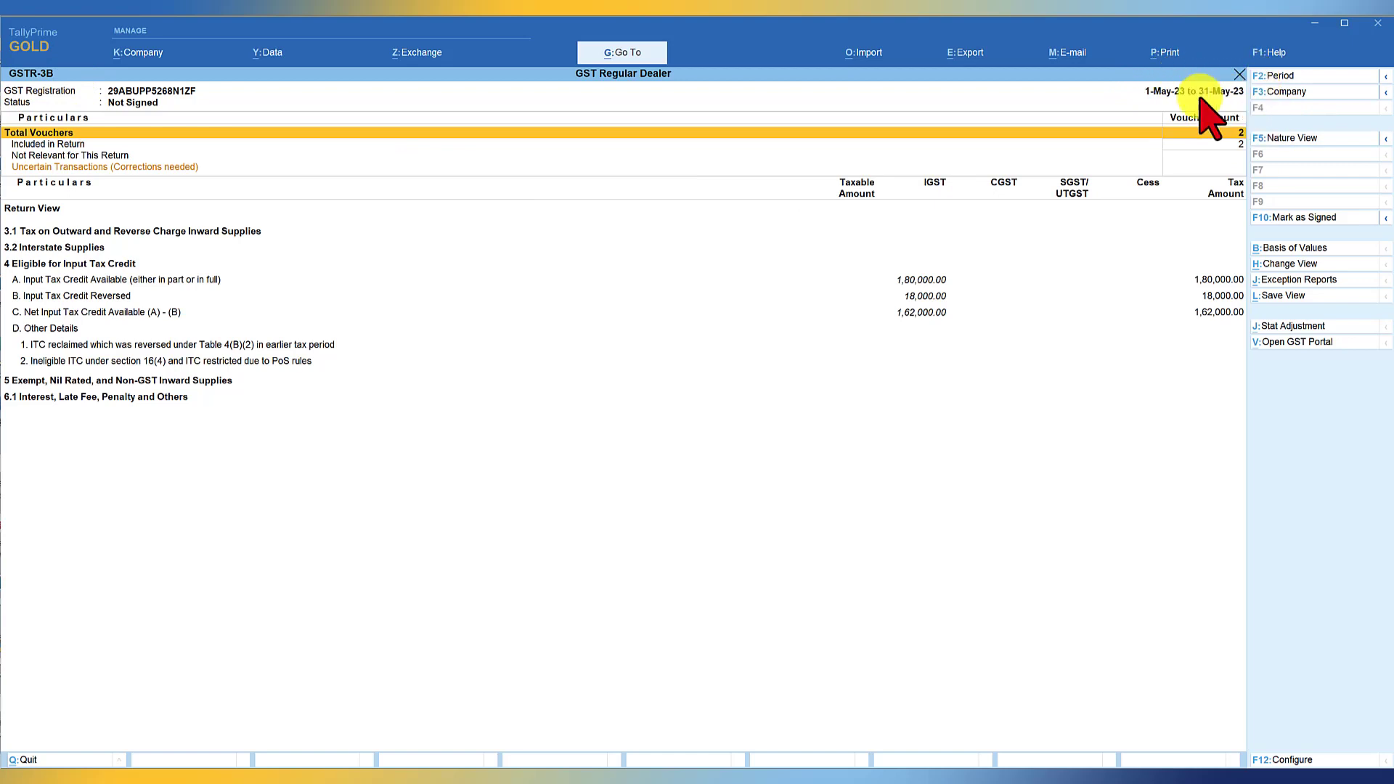
click(51, 280)
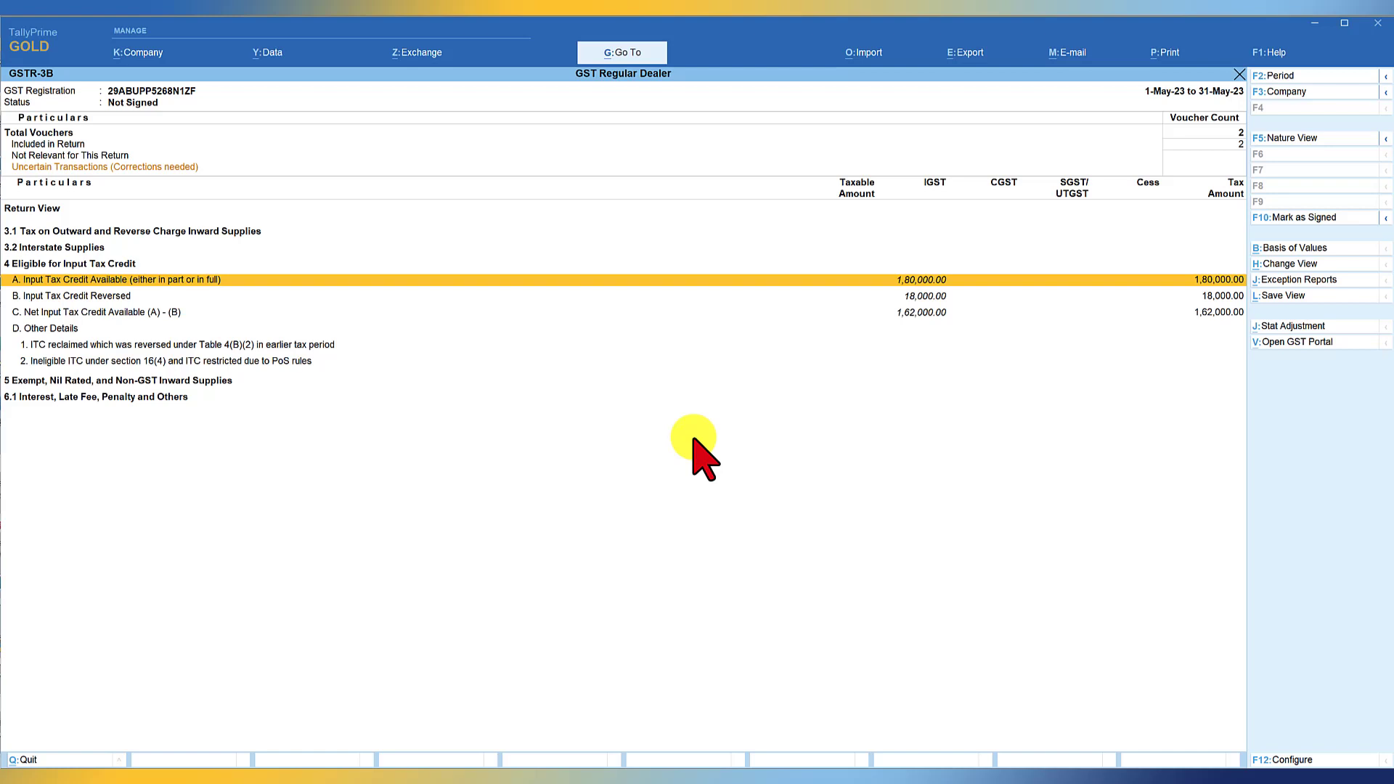
key(Down)
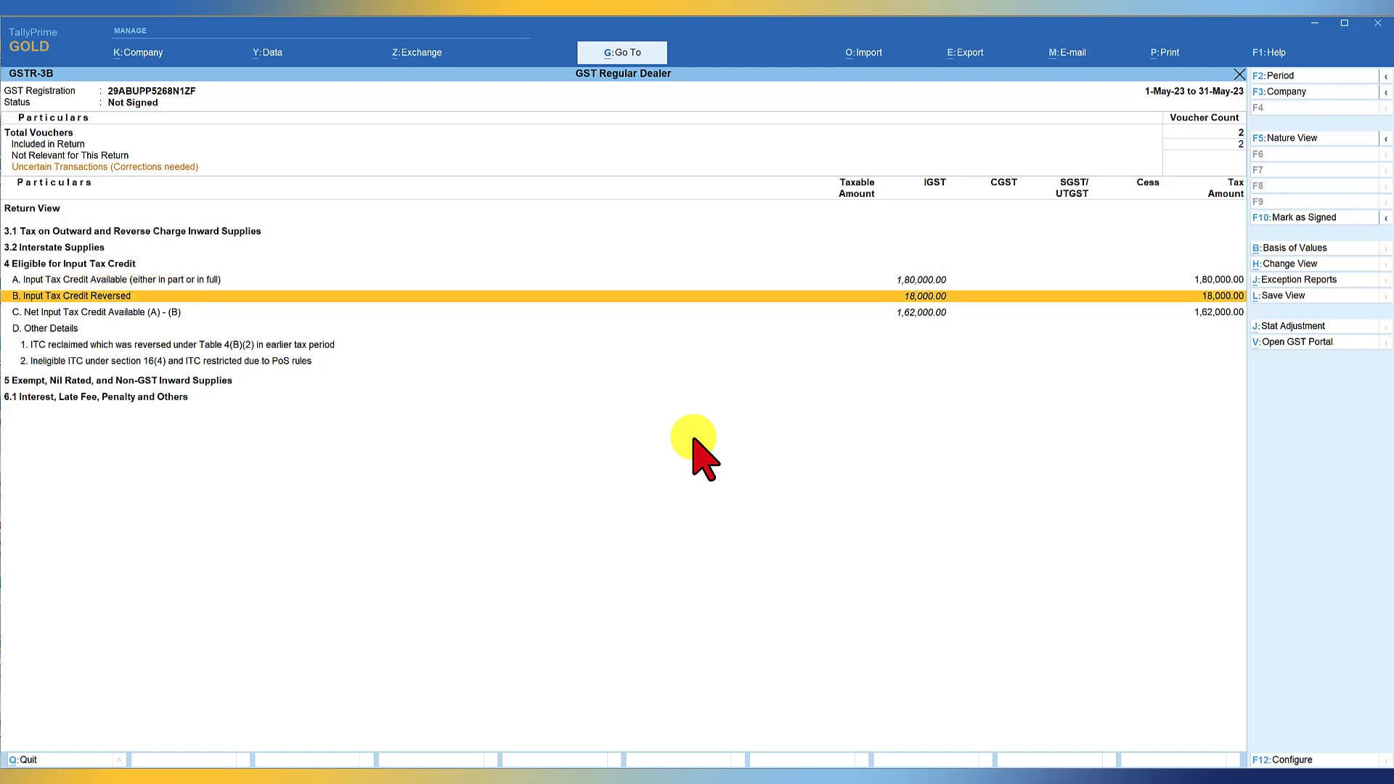
key(Down)
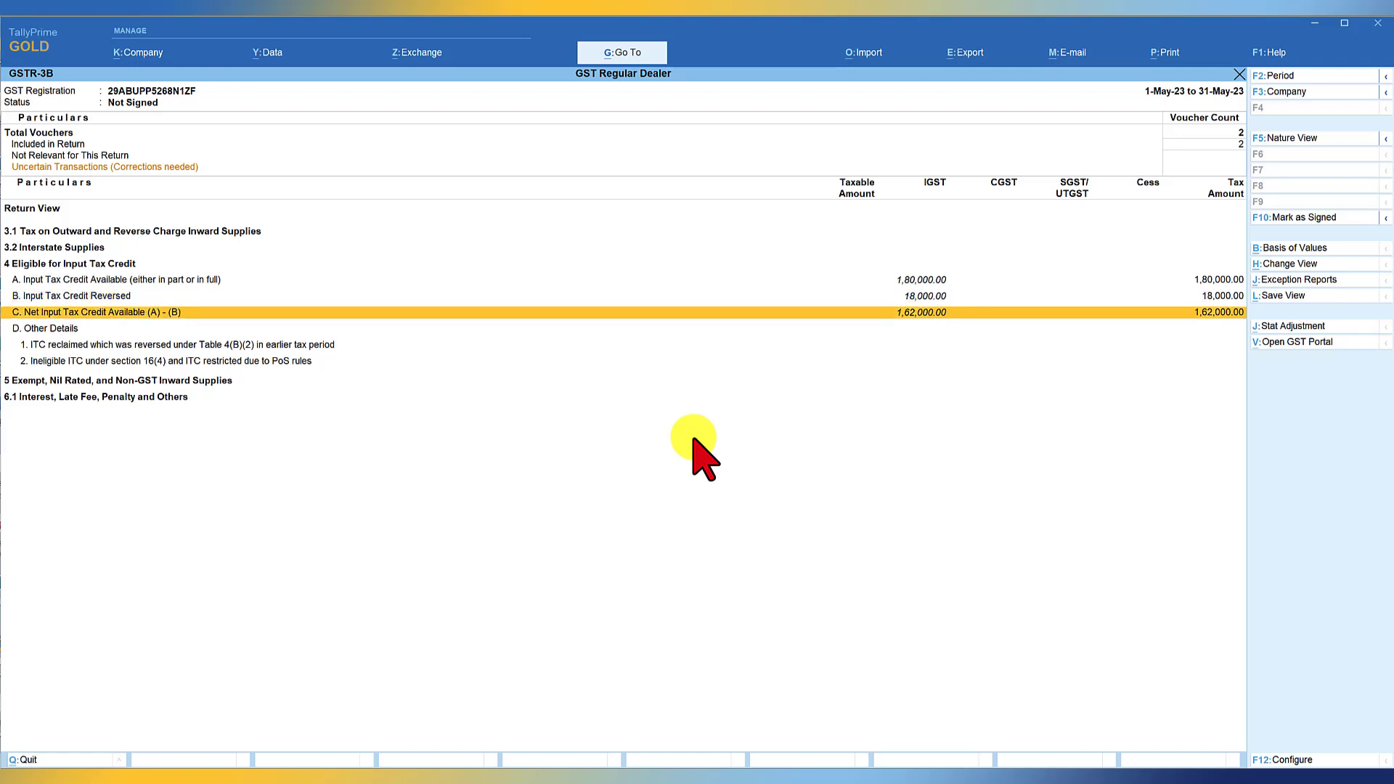